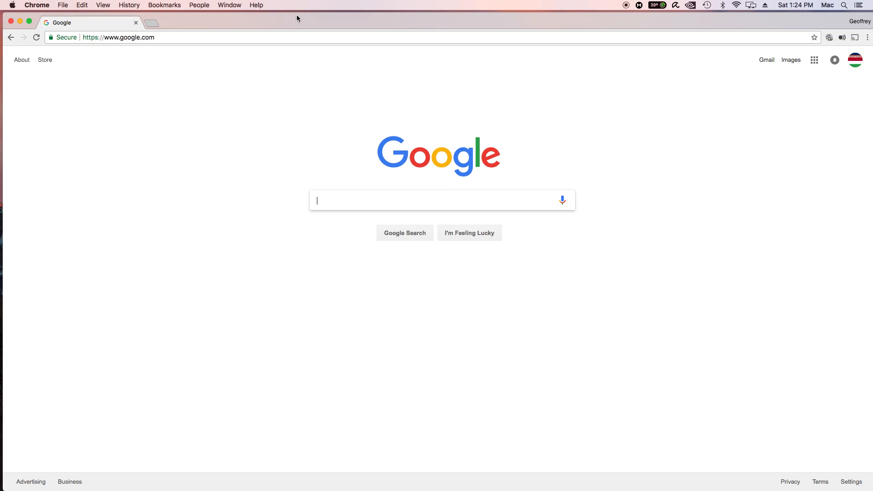
Search Google for "audacity"
drag(297, 19, 297, 13)
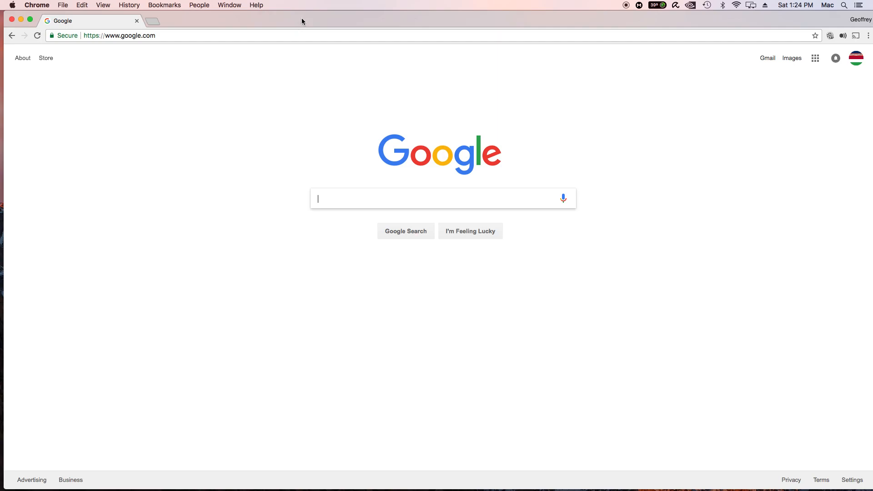
drag(304, 18, 298, 18)
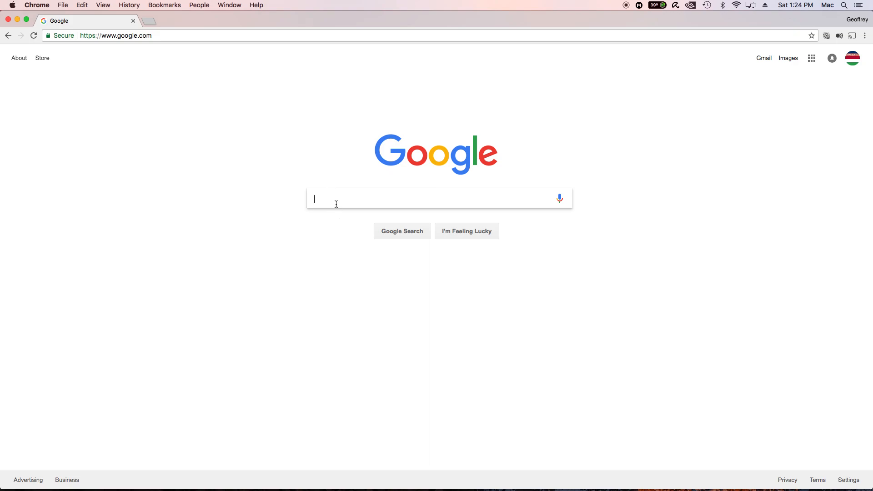
text(audacity)
key(Return)
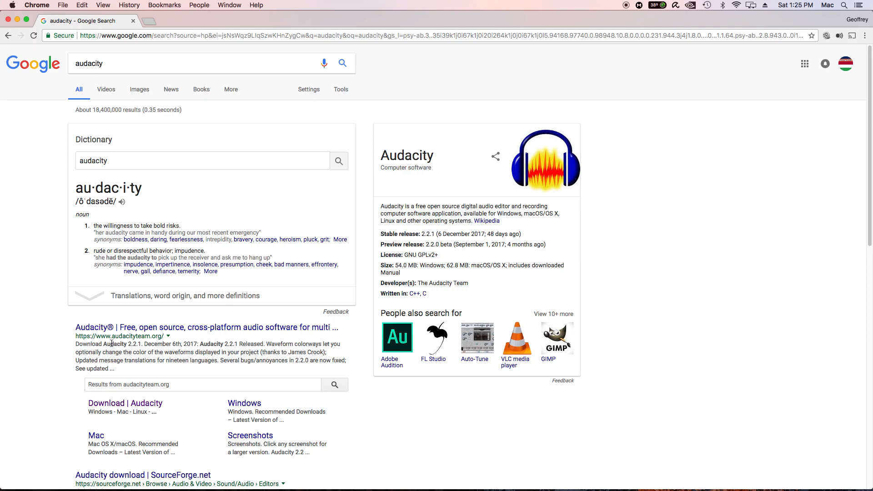
Review the Audacity 2.2.1 and legacy downloads on the official download page, and close the browser window
click(108, 405)
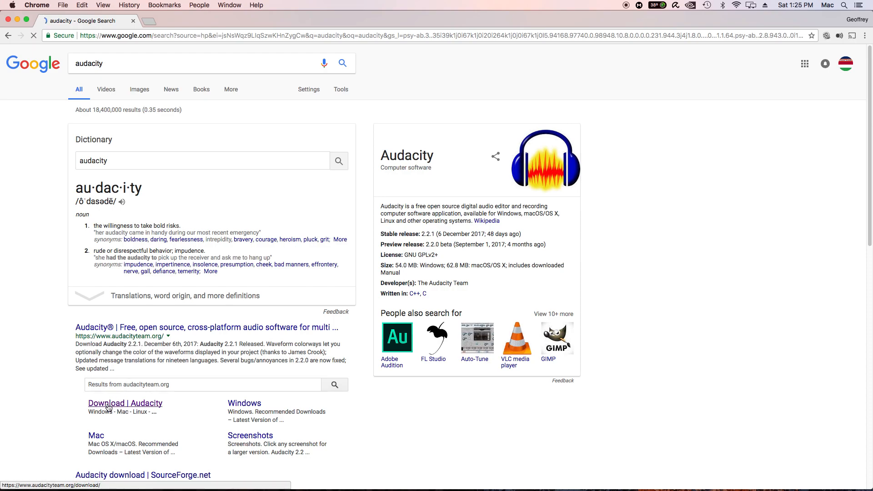
drag(228, 182, 374, 342)
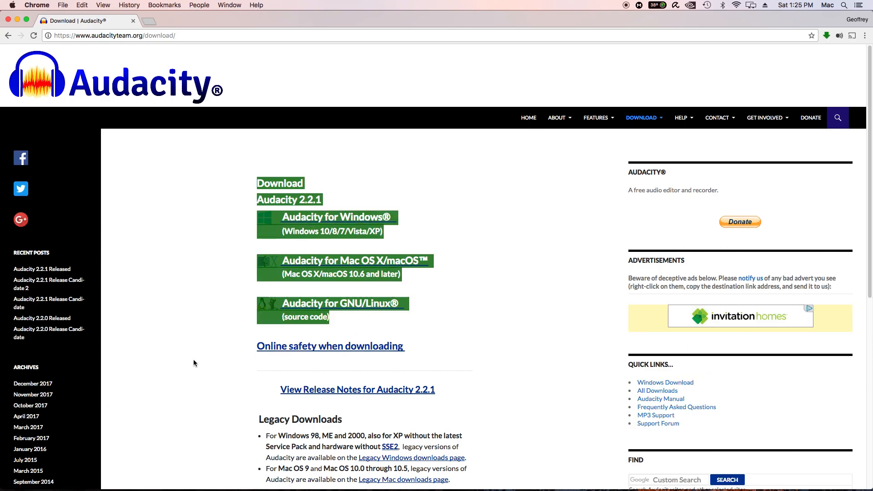
scroll(186, 326, down, 4)
drag(249, 287, 336, 302)
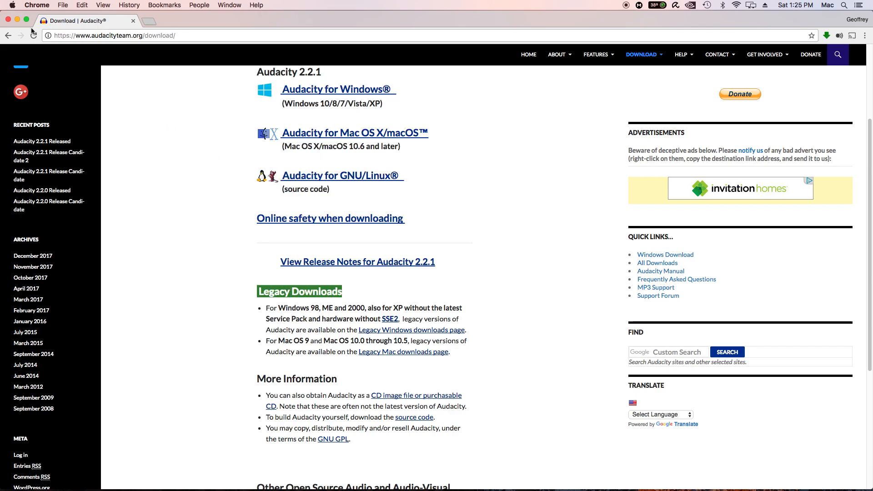
click(9, 20)
Open the desktop file You Really Got Me.mp3 with Audacity (2.1.1.0)
click(117, 98)
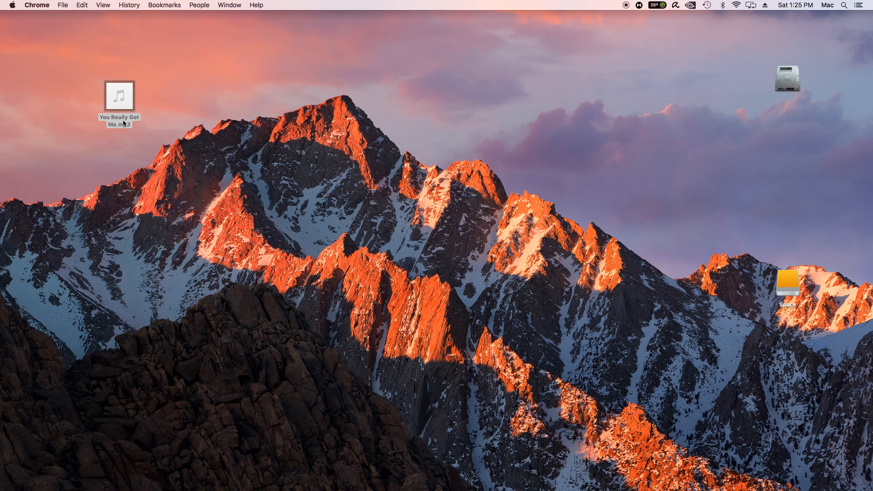
click(173, 101)
mouse_move(121, 109)
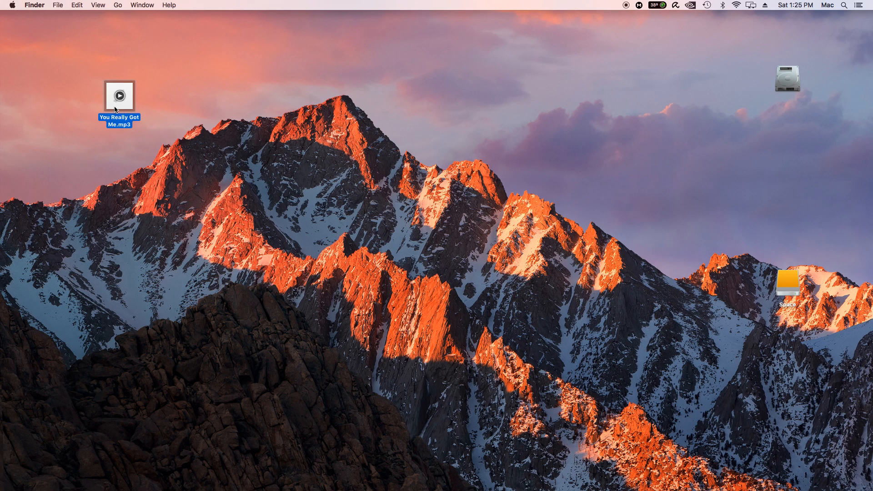
right_click(121, 108)
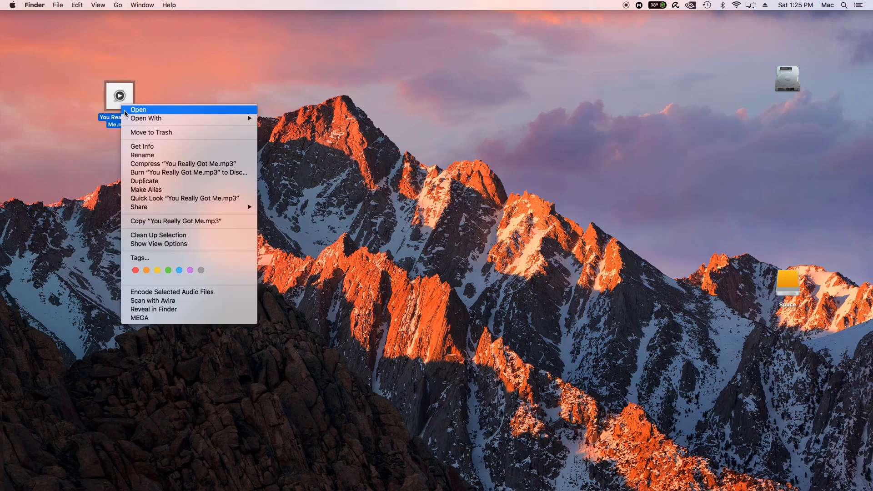
mouse_move(139, 120)
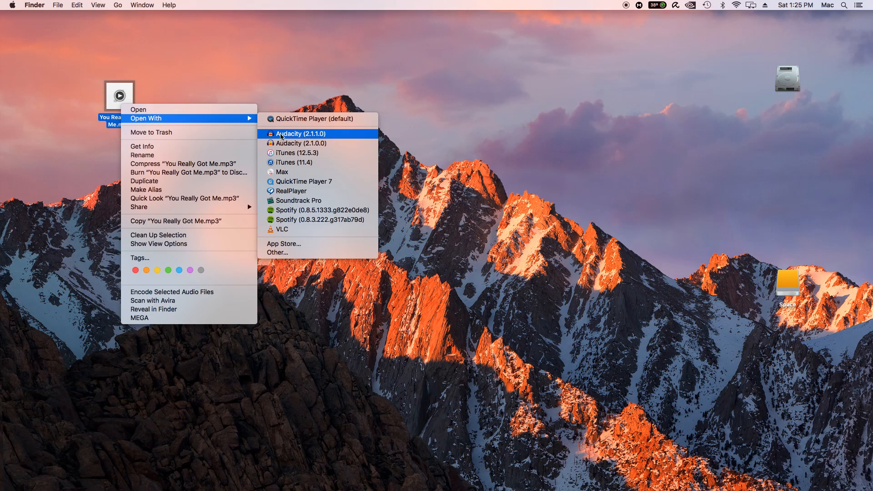
click(288, 135)
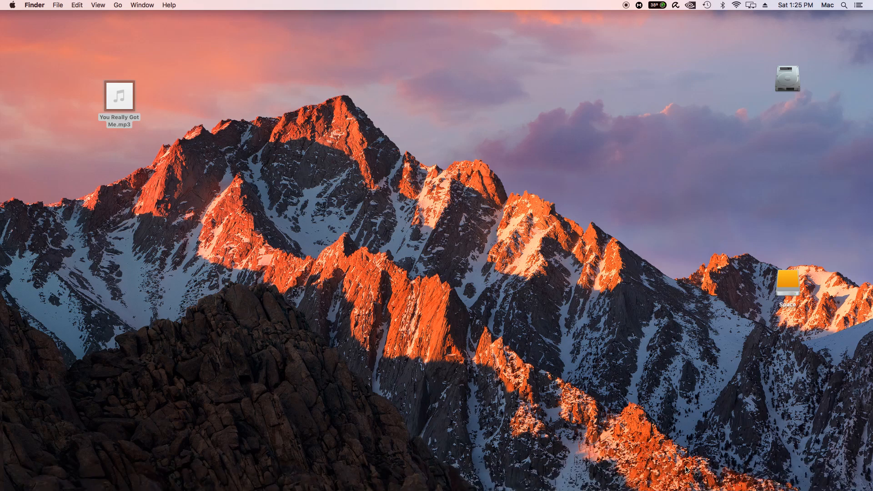
Switch to the running Audacity and open You Really Got Me.mp3 from the recent files
click(523, 187)
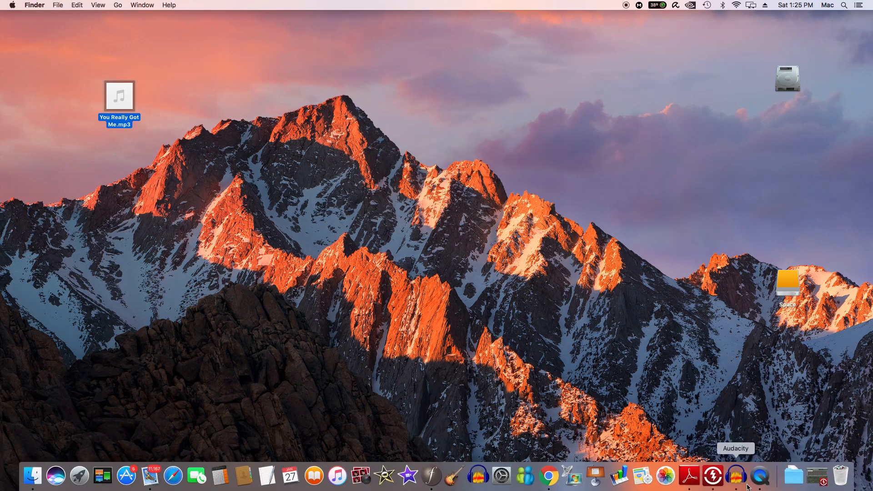
click(739, 478)
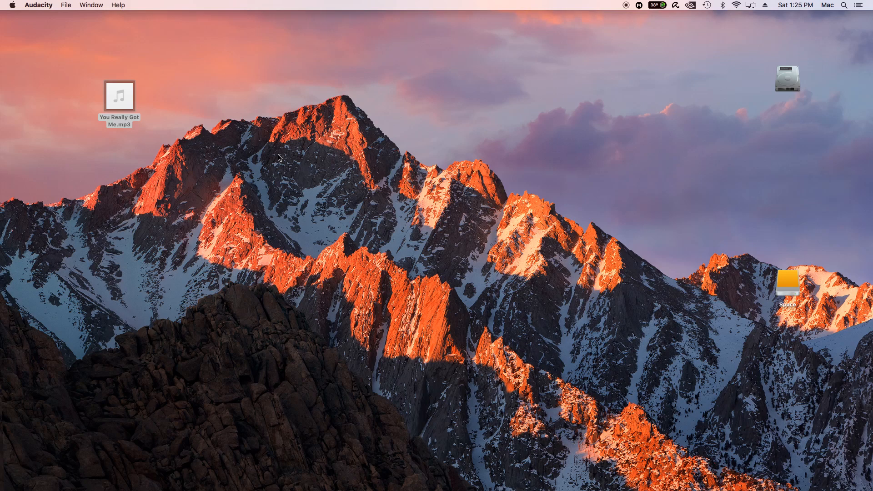
click(64, 5)
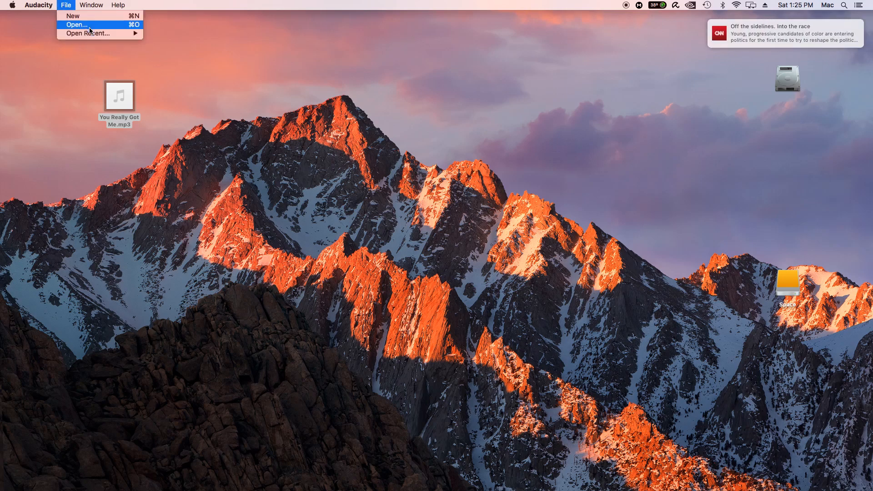
mouse_move(91, 34)
mouse_move(129, 37)
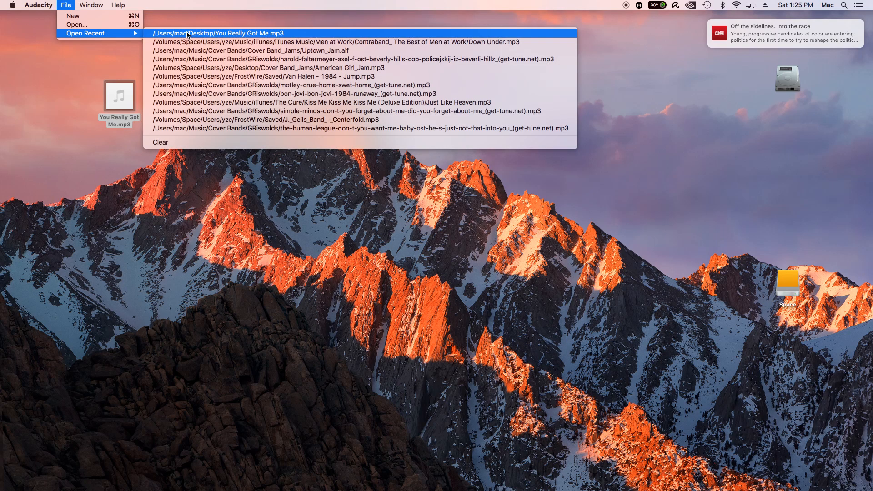
click(188, 33)
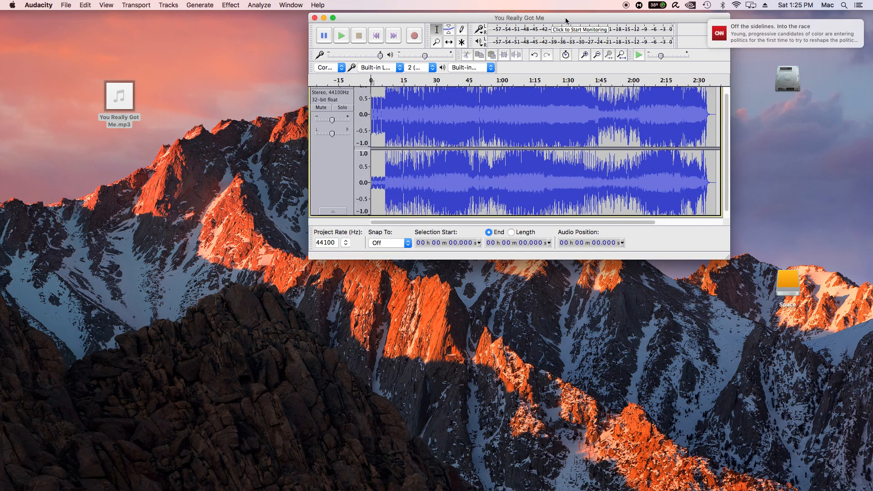
Move the project window aside and play the opening seconds of the song
drag(565, 22, 351, 6)
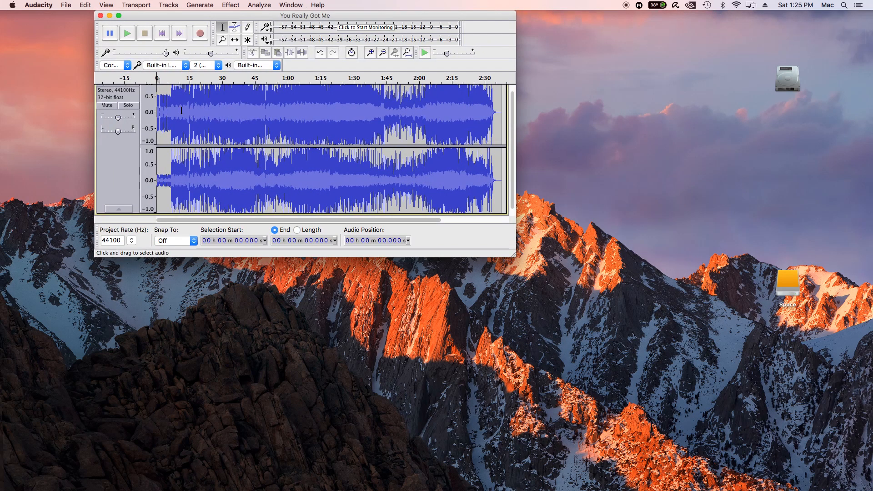
key(space)
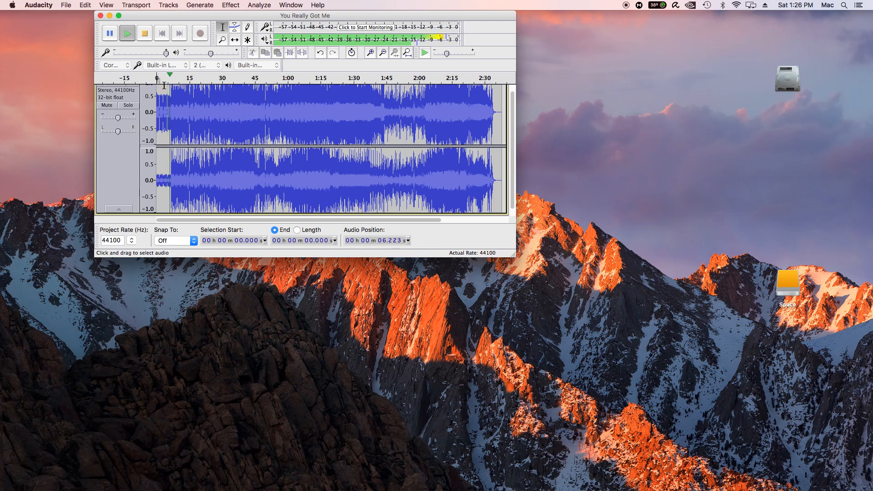
key(space)
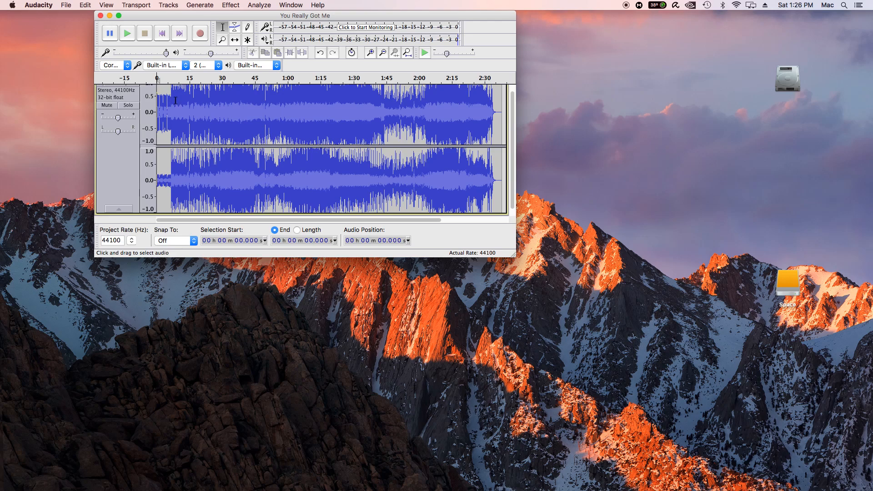
click(173, 100)
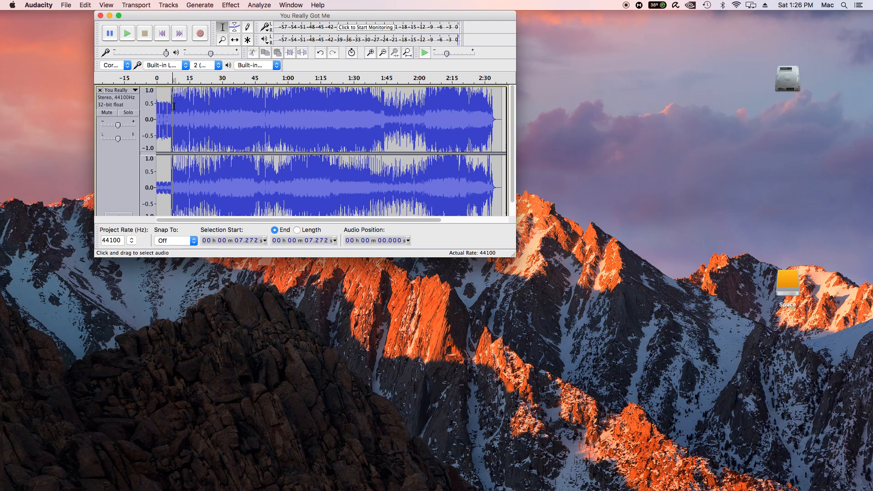
drag(174, 106, 154, 106)
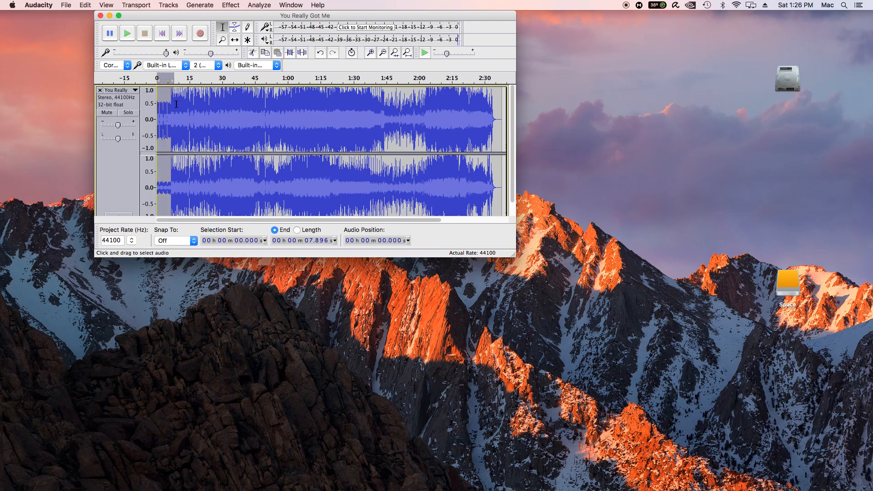
click(171, 105)
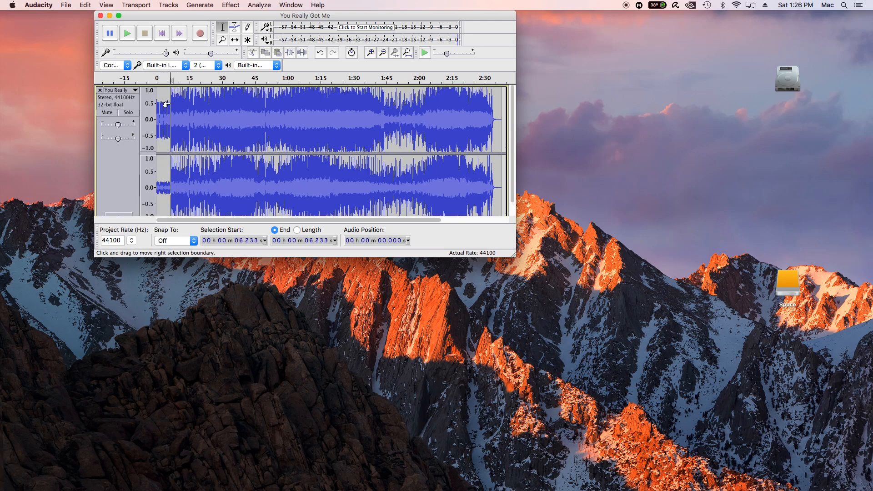
drag(166, 105, 152, 105)
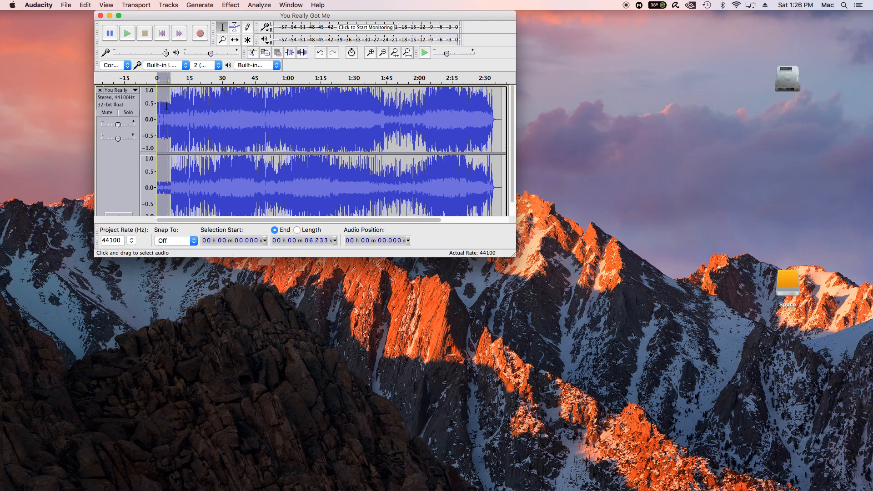
scroll(167, 107, down, 1)
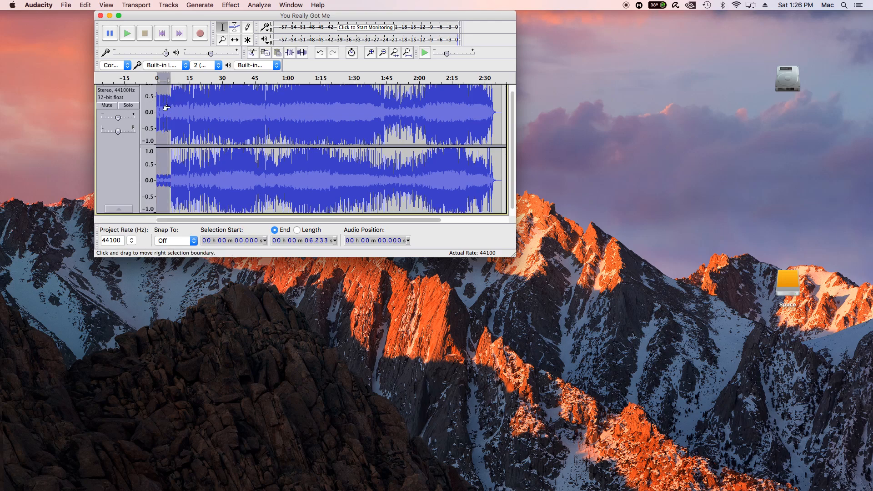
click(174, 107)
scroll(168, 108, up, 1)
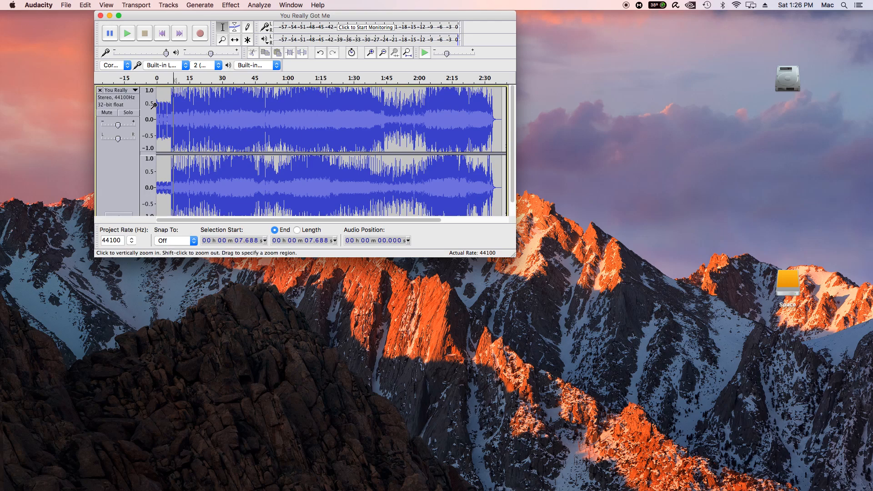
click(156, 107)
scroll(154, 107, down, 1)
drag(153, 108, 168, 110)
scroll(167, 109, up, 1)
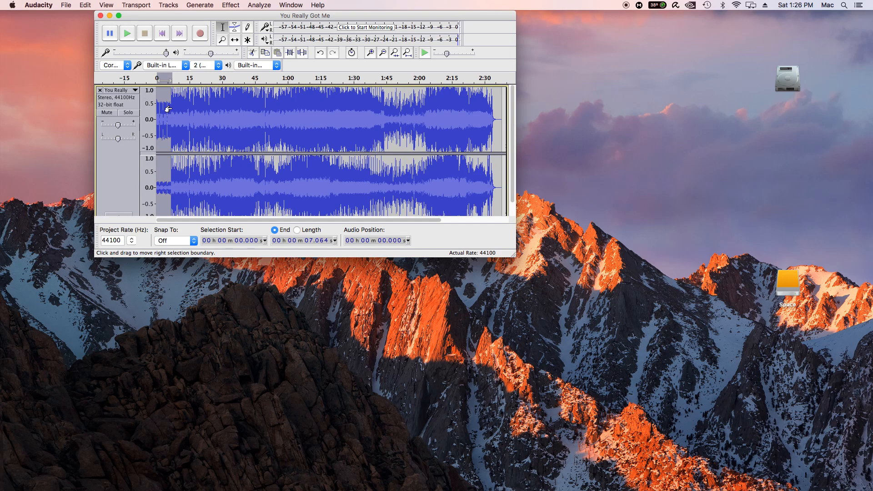
Select the song's intro from its start to about 8.1 seconds
click(174, 109)
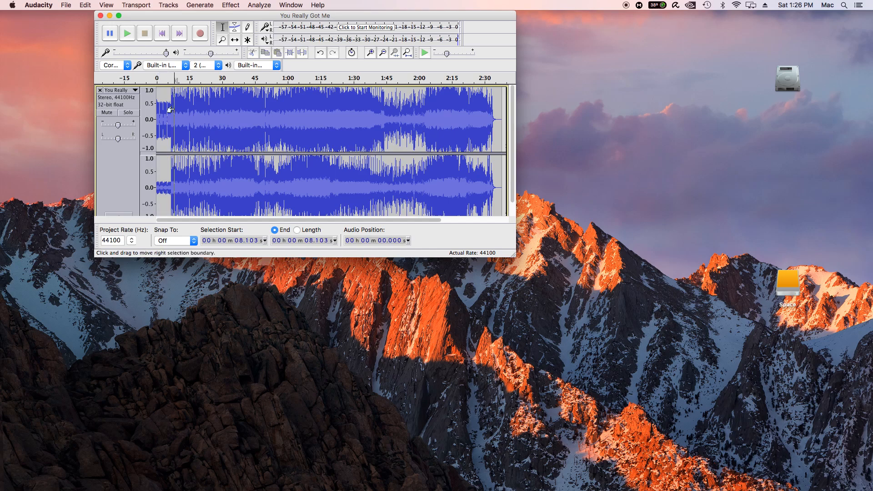
scroll(172, 111, down, 1)
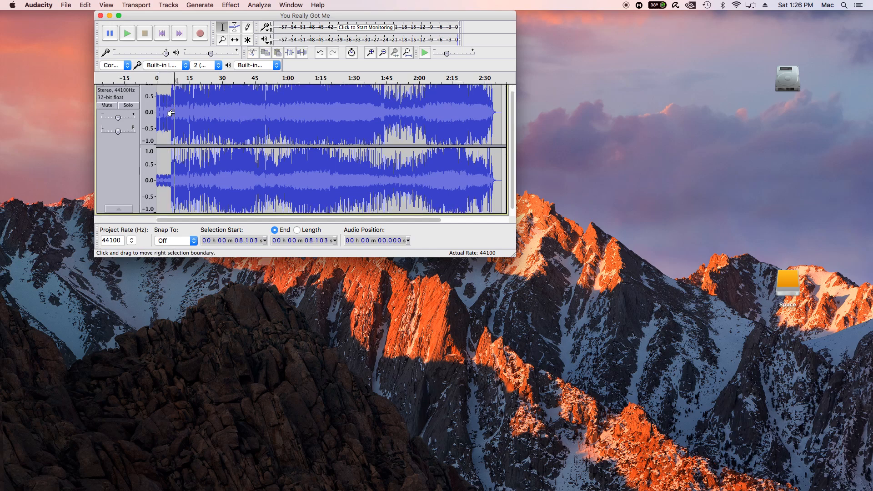
drag(171, 113, 150, 113)
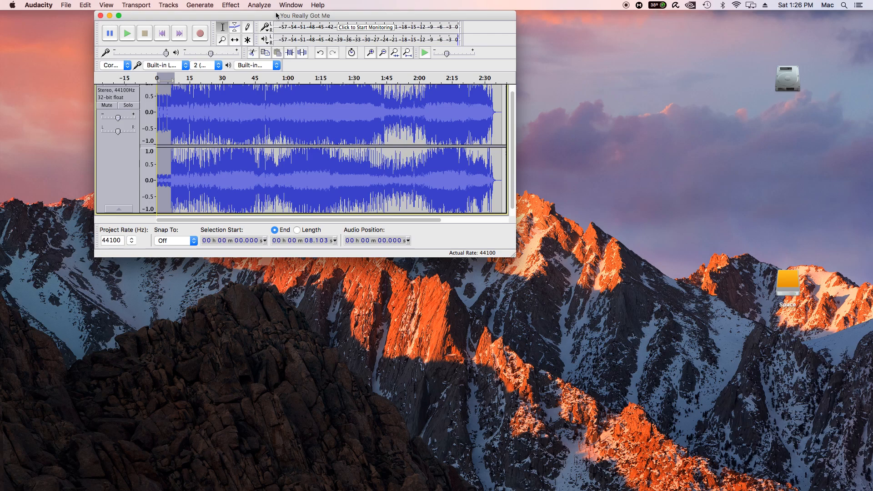
Raise the selected intro's pitch by 1.00 semitone, from G to G#/Ab, with Change Pitch and play the result
click(231, 5)
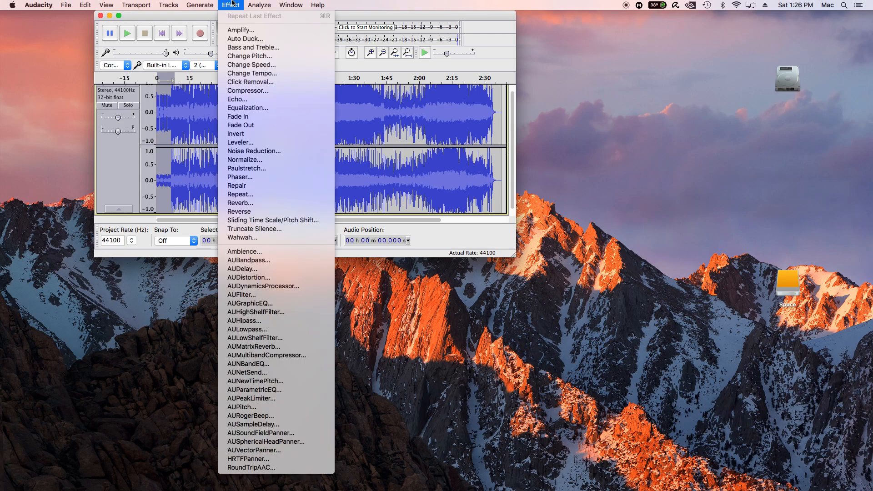
click(234, 57)
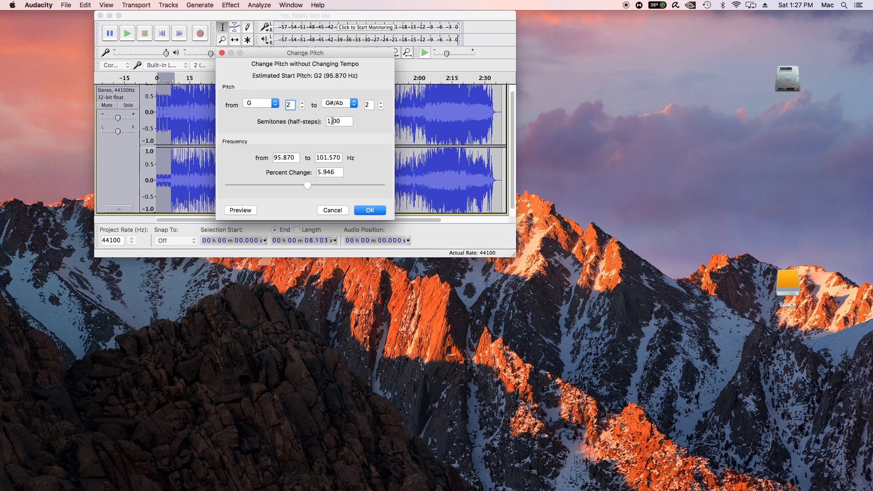
click(369, 210)
click(129, 35)
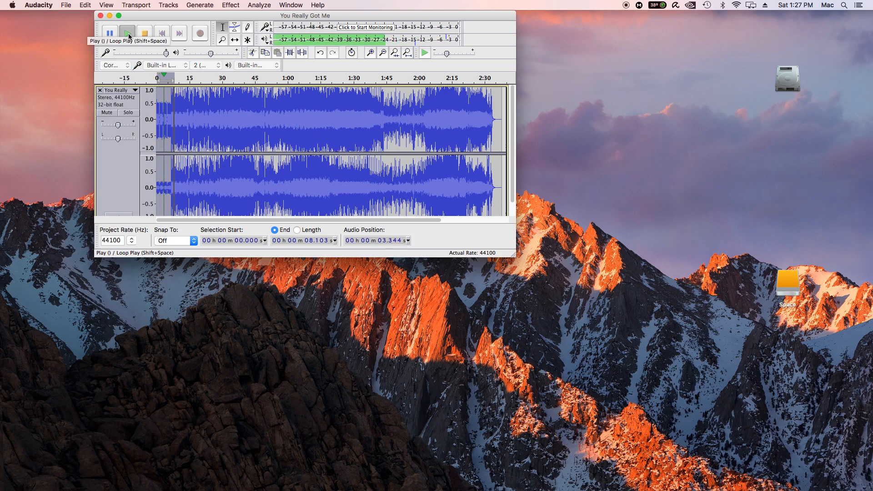
click(129, 35)
Undo the pitch change and play the selected intro at its original pitch for comparison
key(super+z)
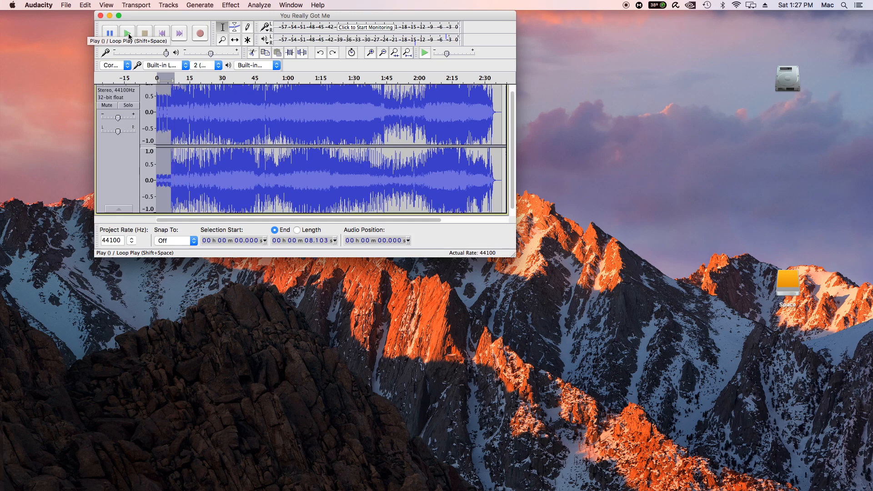
click(128, 34)
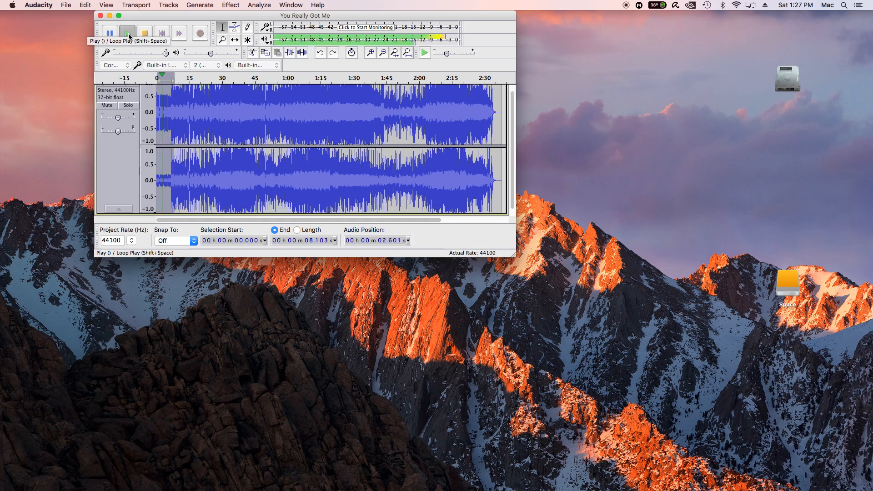
click(128, 34)
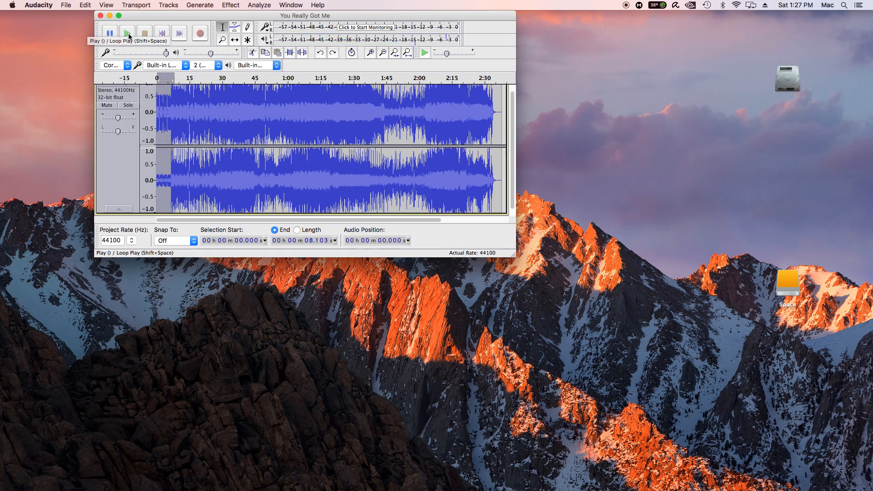
Redo the Change Pitch effect on the selected intro and play the raised version
click(86, 5)
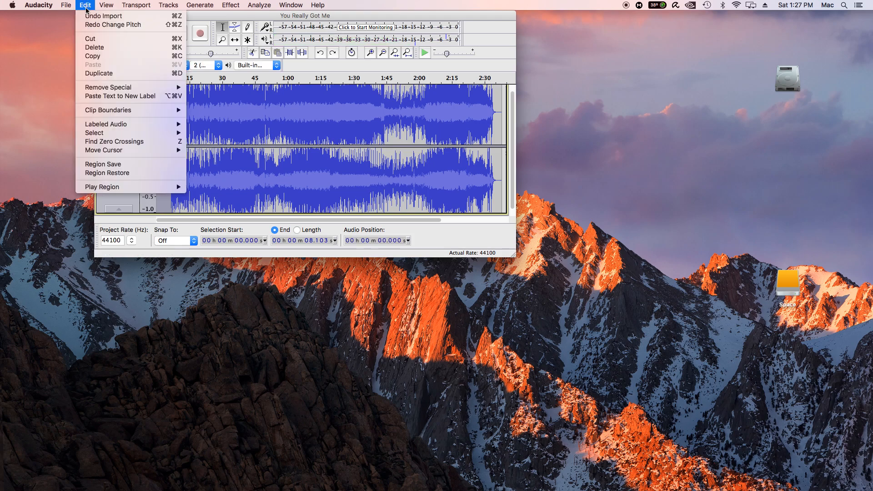
click(89, 25)
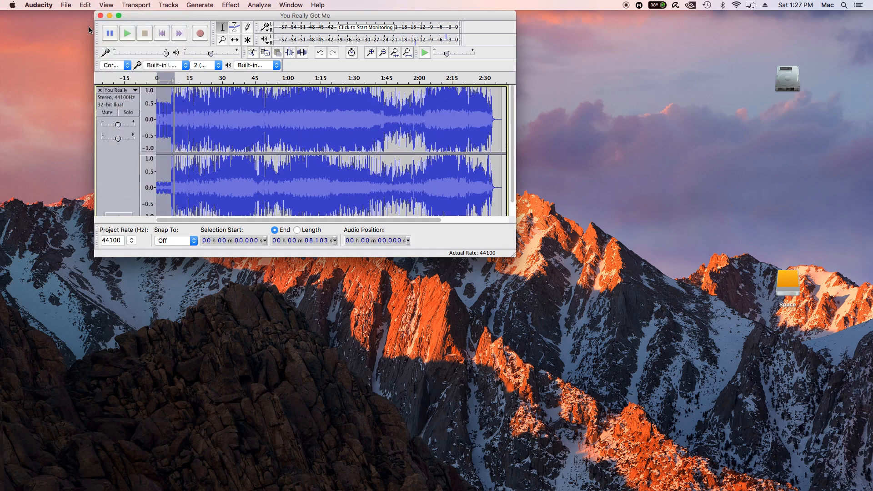
key(space)
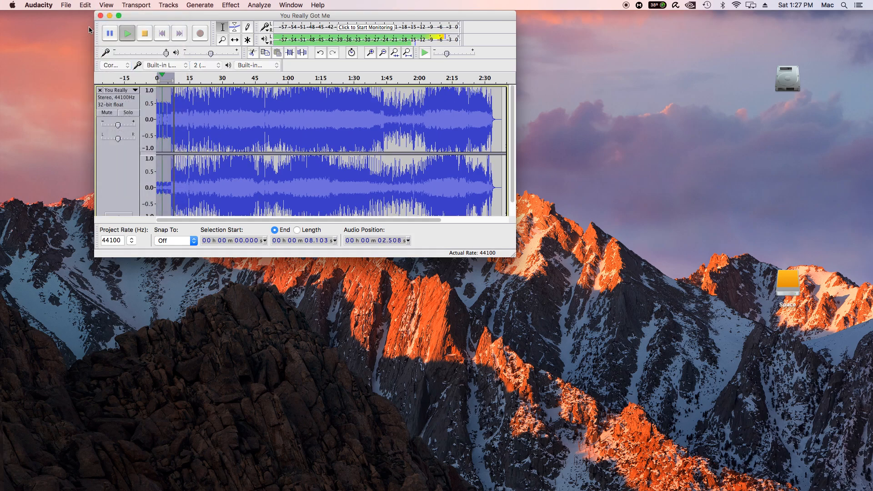
key(space)
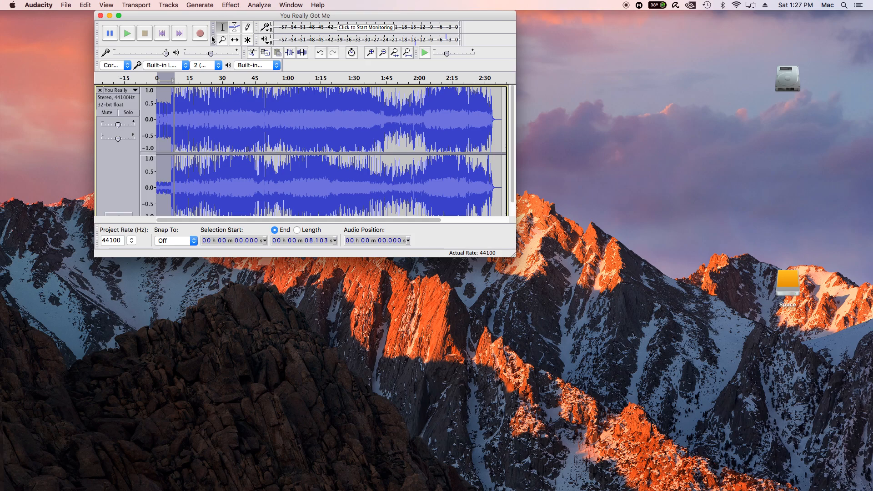
Slow the selected intro by 50 percent with Change Tempo and play the result
click(232, 4)
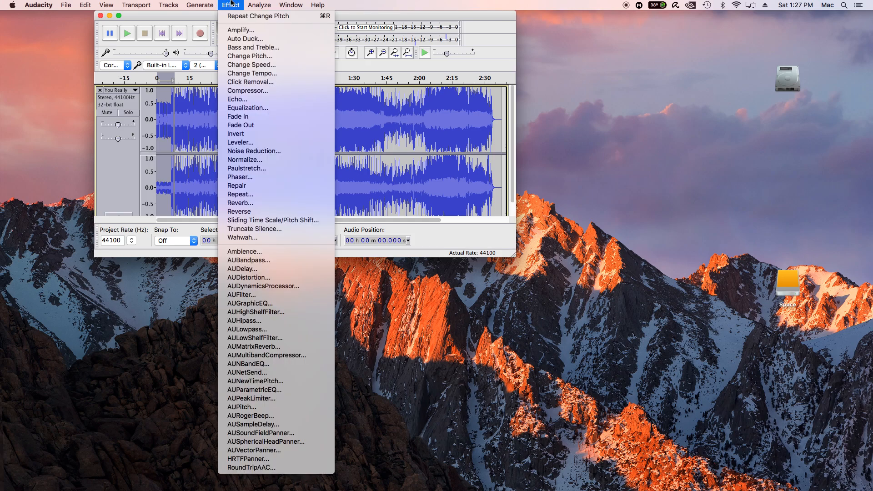
click(239, 75)
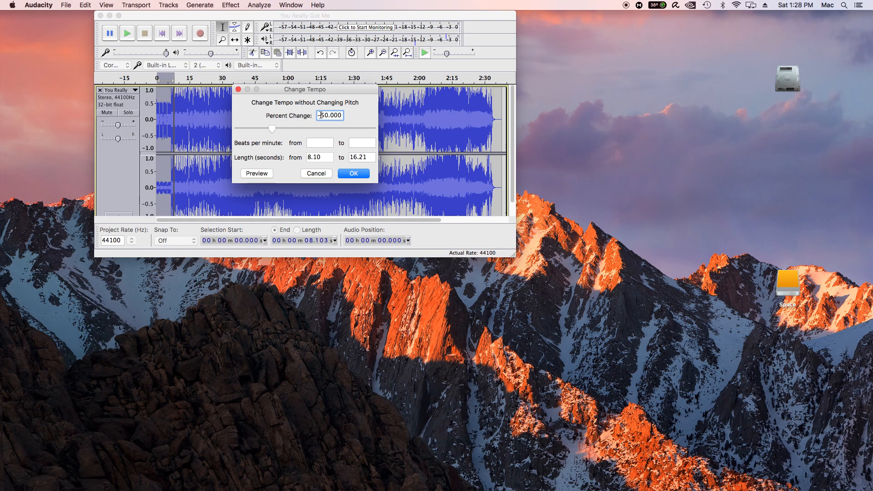
click(349, 174)
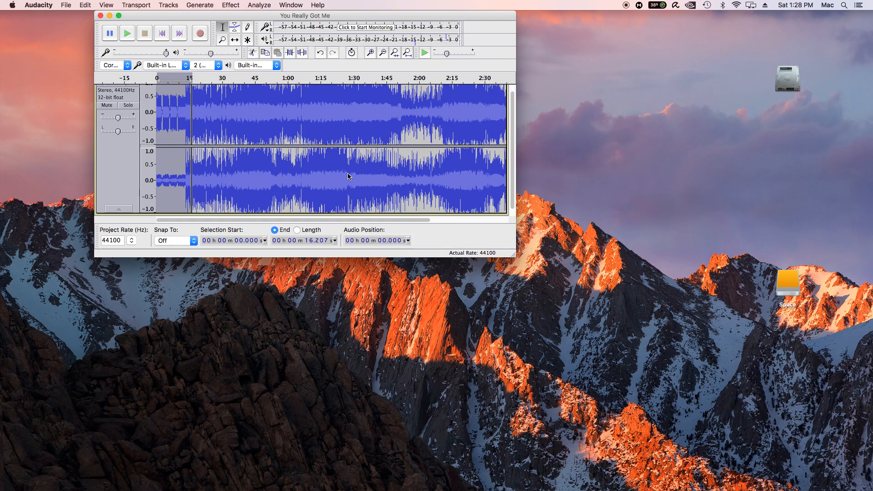
key(space)
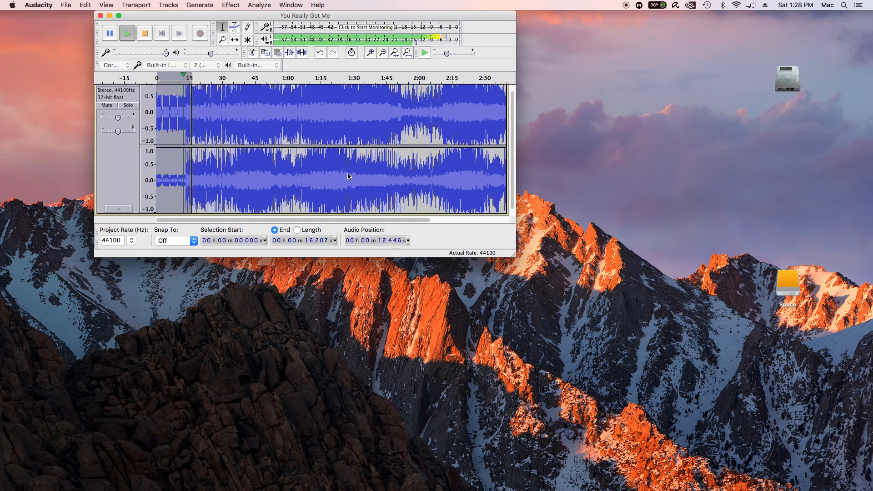
key(space)
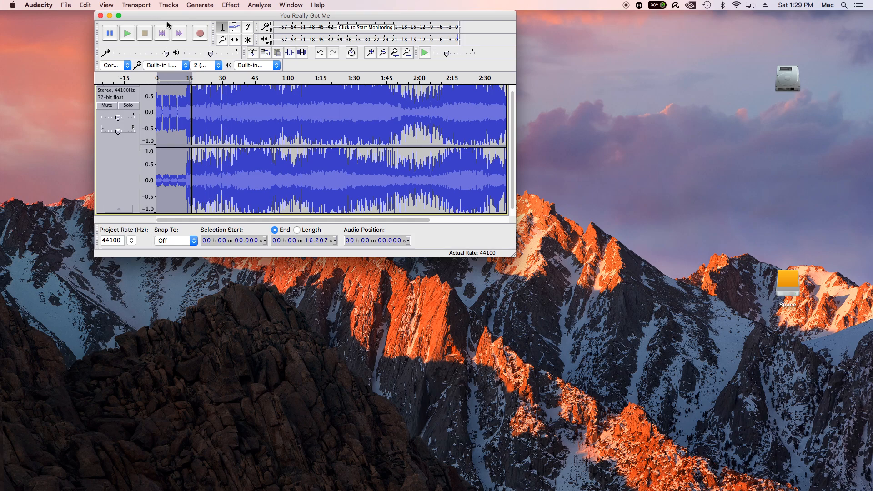
Undo the tempo change on the intro and clear the selection
key(super+z)
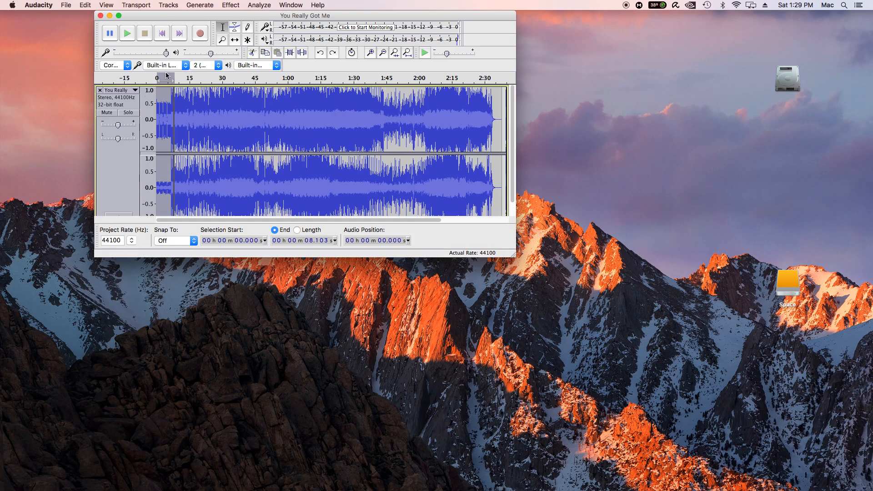
click(181, 106)
scroll(181, 107, down, 1)
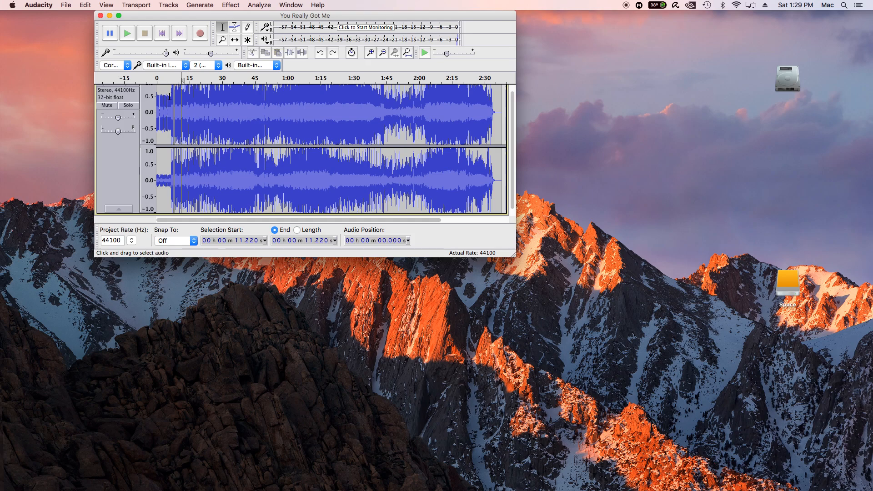
drag(156, 98, 161, 100)
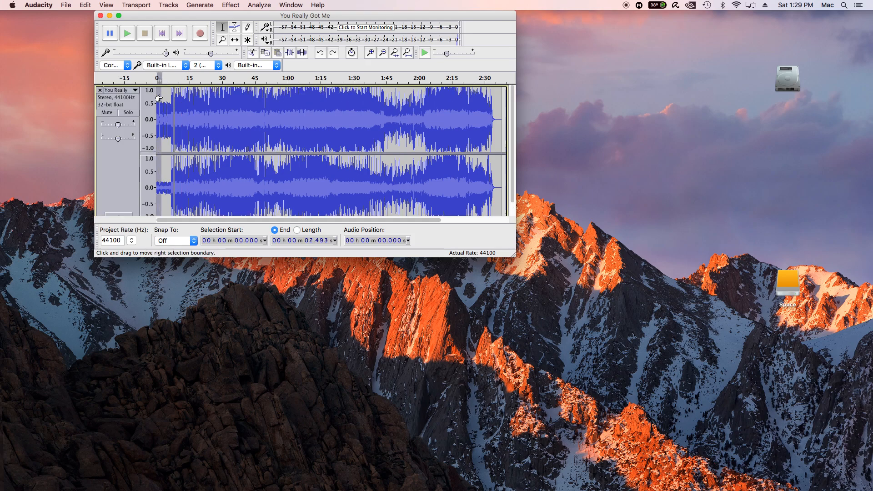
click(186, 106)
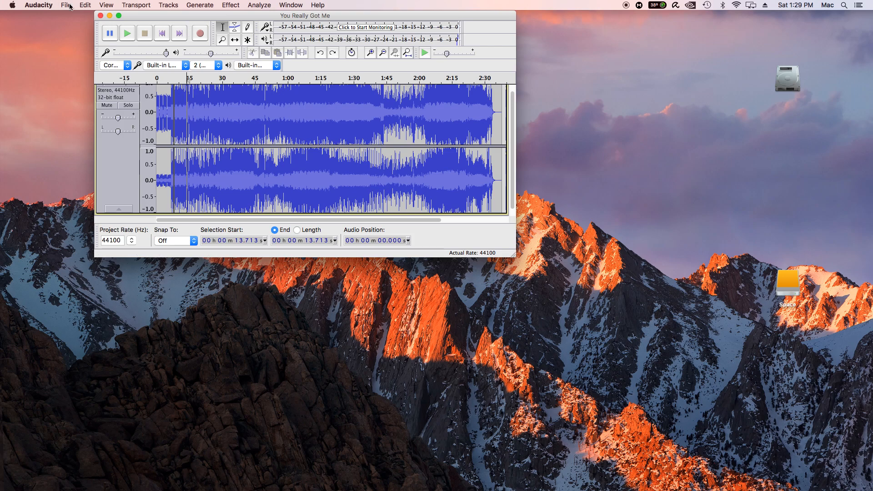
click(87, 6)
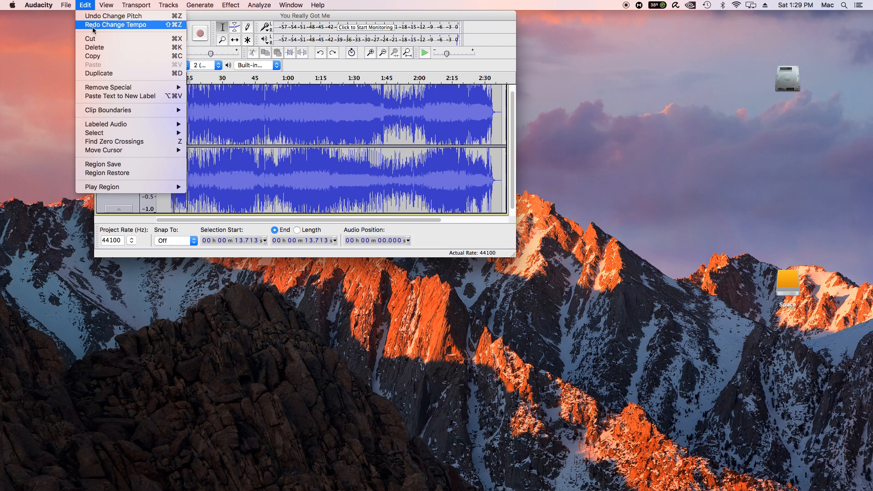
click(189, 127)
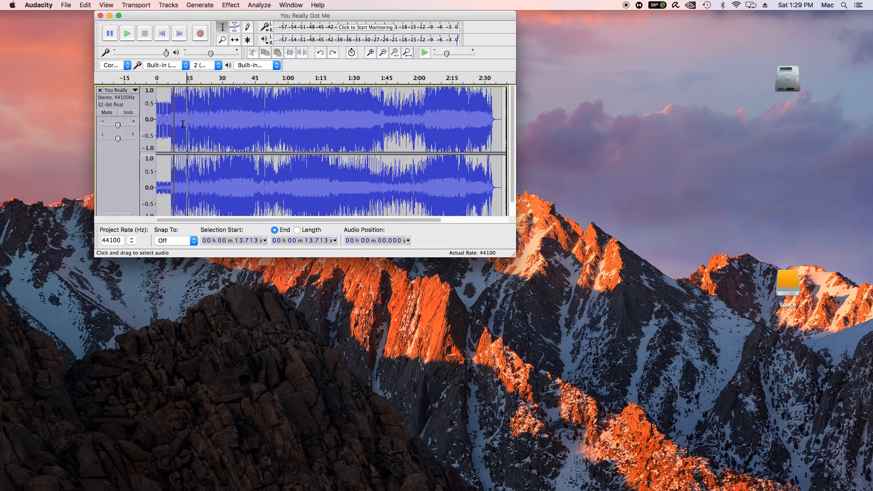
Select the whole song and try a pitch shift of -.25 semitones in Change Pitch
key(super+a)
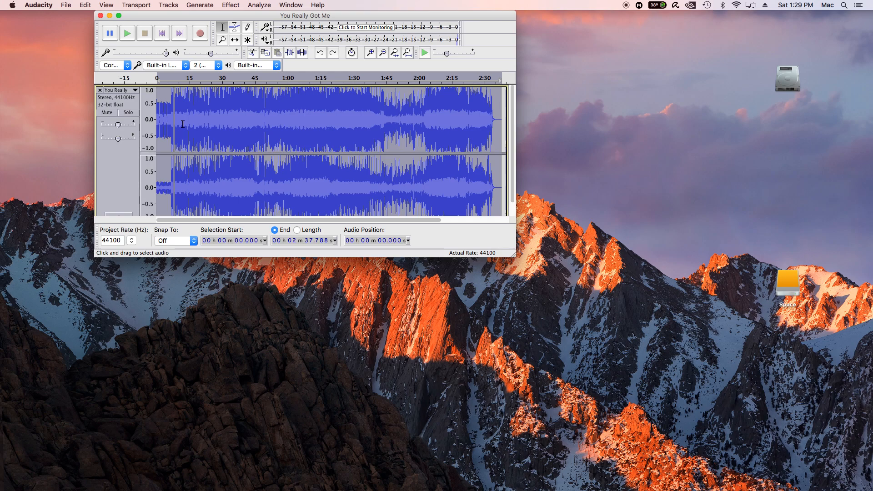
click(235, 3)
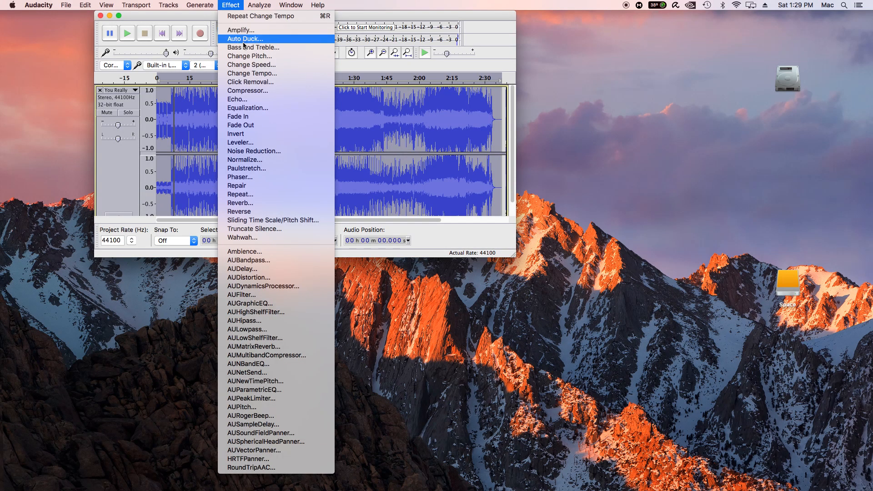
click(249, 56)
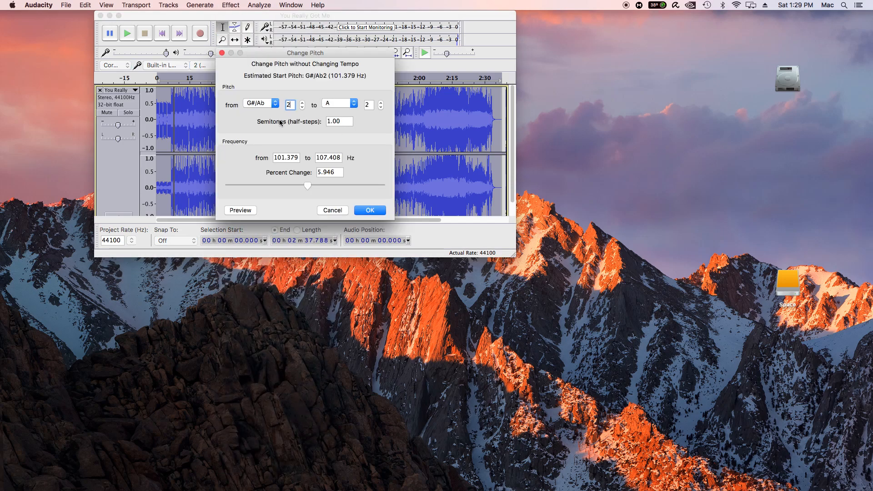
click(328, 122)
text(-.25)
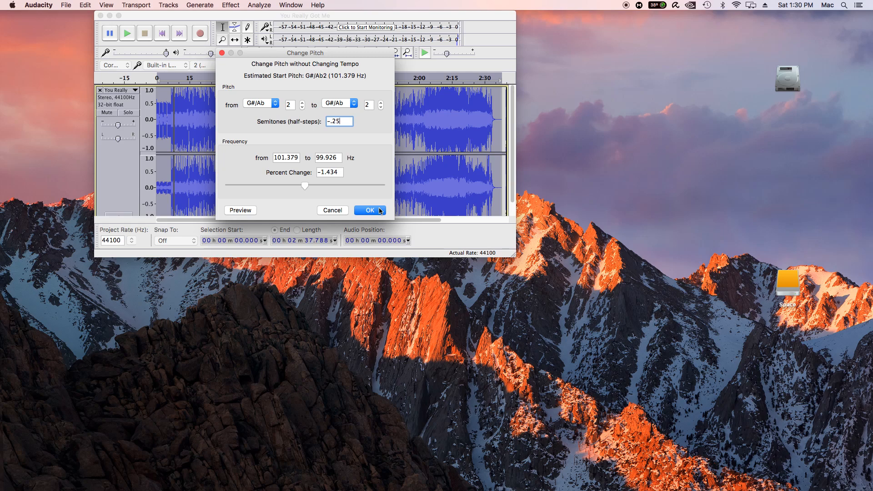
Try whole-semitone shifts of 1 and -1 for the song in Change Pitch
drag(350, 122, 318, 121)
text(1)
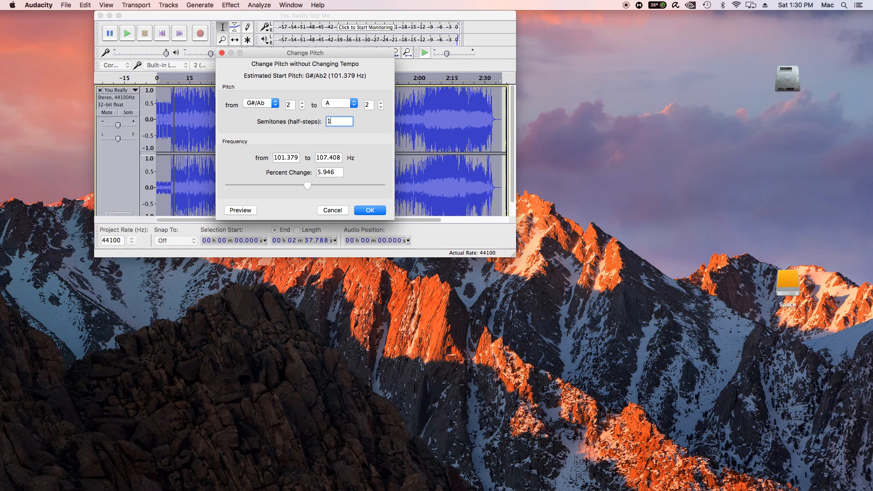
key(BackSpace)
text(-)
key(BackSpace)
text(-1)
key(BackSpace)
key(BackSpace)
Try fractional semitone shifts such as .25 in Change Pitch, then cancel the effect
text(-,5)
key(BackSpace)
text(24)
key(BackSpace)
text(5)
drag(340, 121, 326, 124)
text(.25)
key(BackSpace)
key(BackSpace)
text(4)
key(BackSpace)
text(6)
key(BackSpace)
text(5)
click(341, 211)
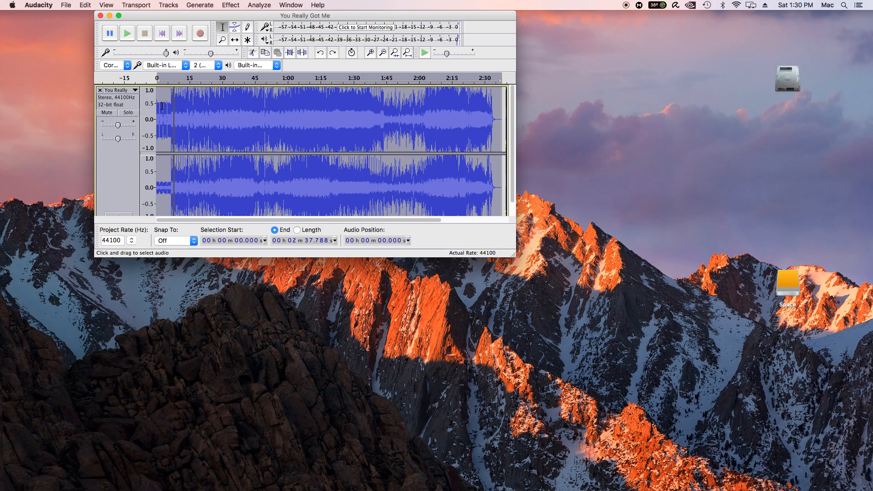
Place the cursor at the very start of the song and play its opening seconds
click(177, 104)
scroll(175, 104, down, 1)
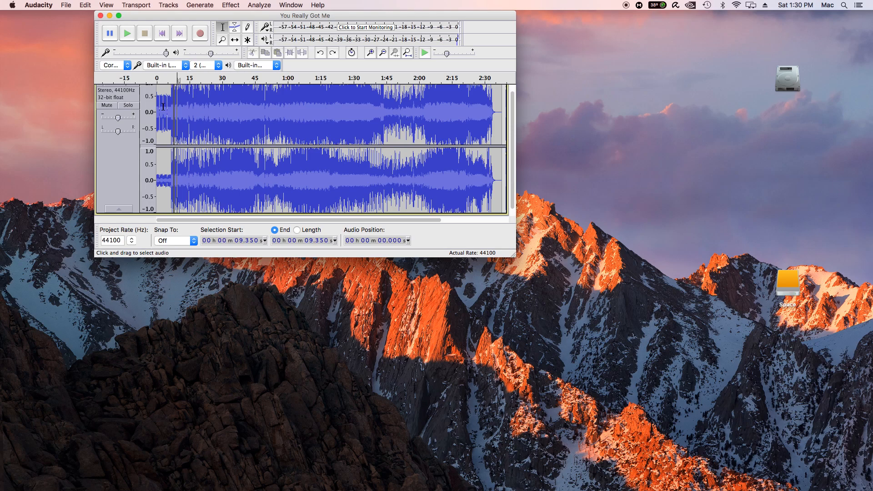
click(156, 103)
scroll(153, 104, up, 1)
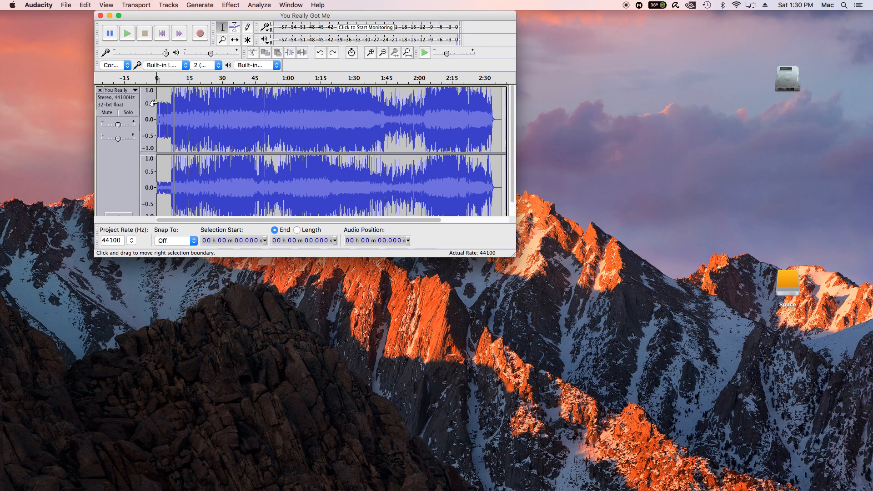
key(space)
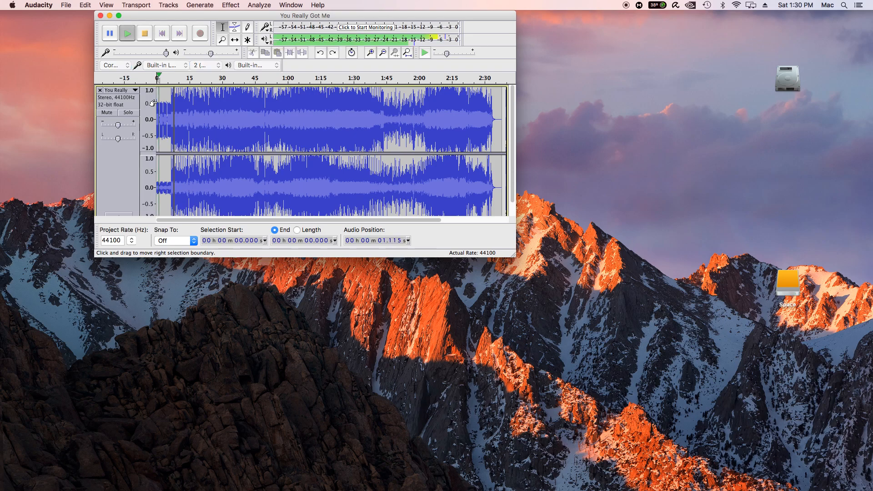
key(space)
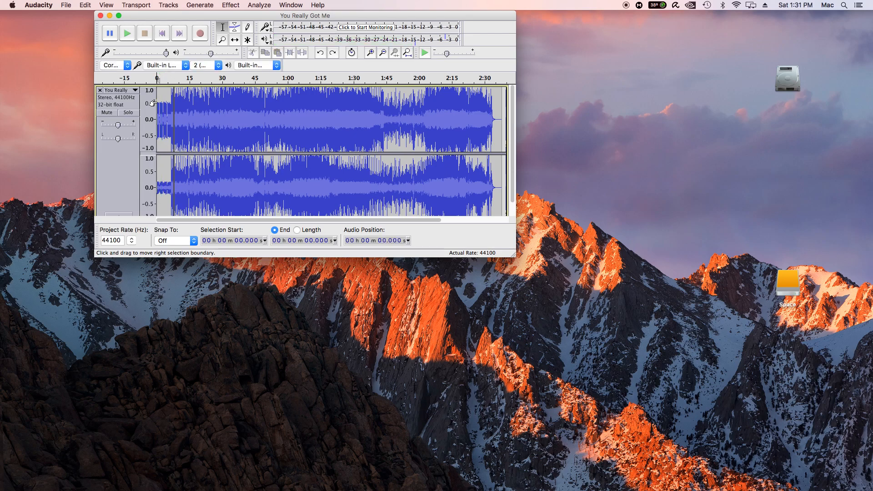
Select the song's intro from its start to about 6.96 seconds and play it
mouse_move(159, 105)
mouse_down()
mouse_move(230, 117)
mouse_move(170, 114)
mouse_up()
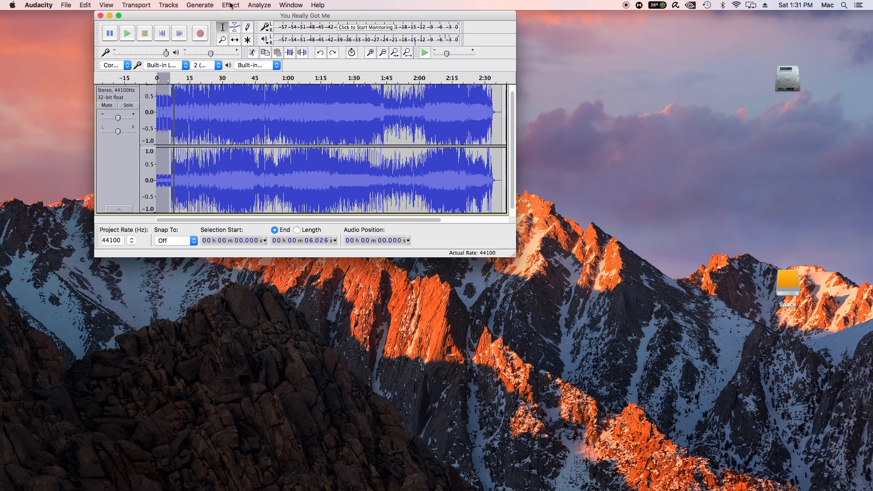
click(105, 5)
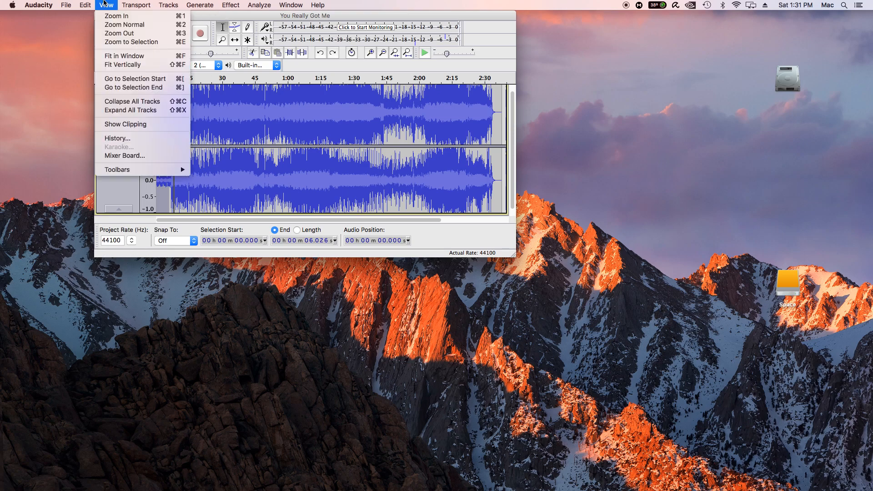
click(118, 20)
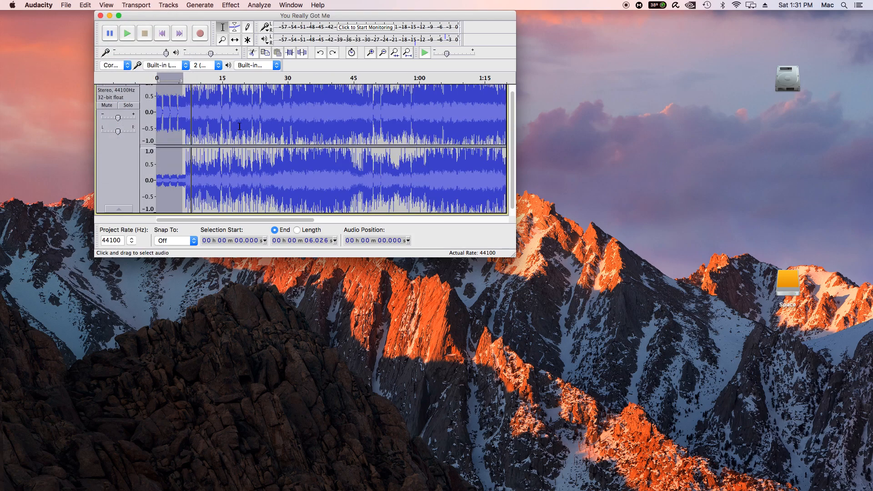
click(186, 104)
drag(183, 106, 152, 106)
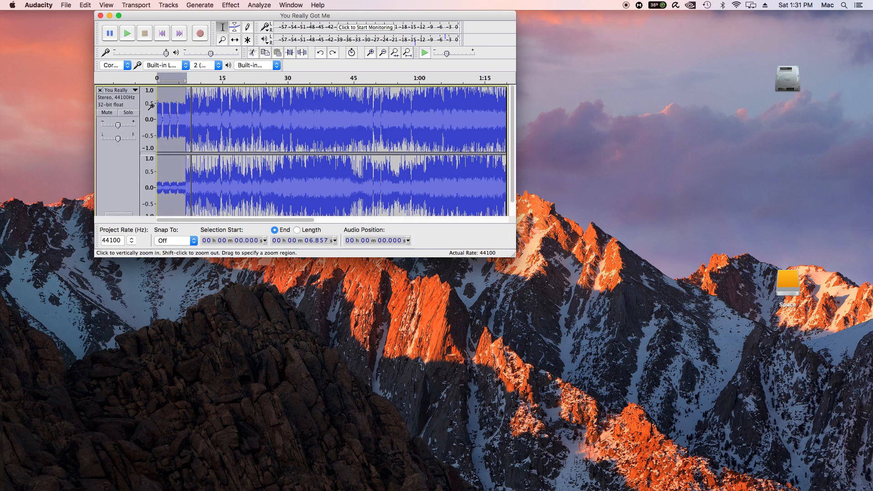
key(space)
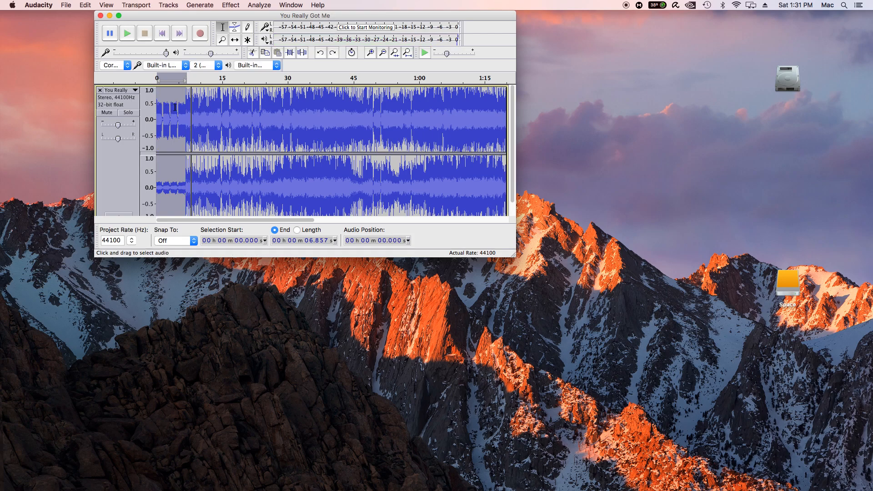
drag(184, 112, 184, 112)
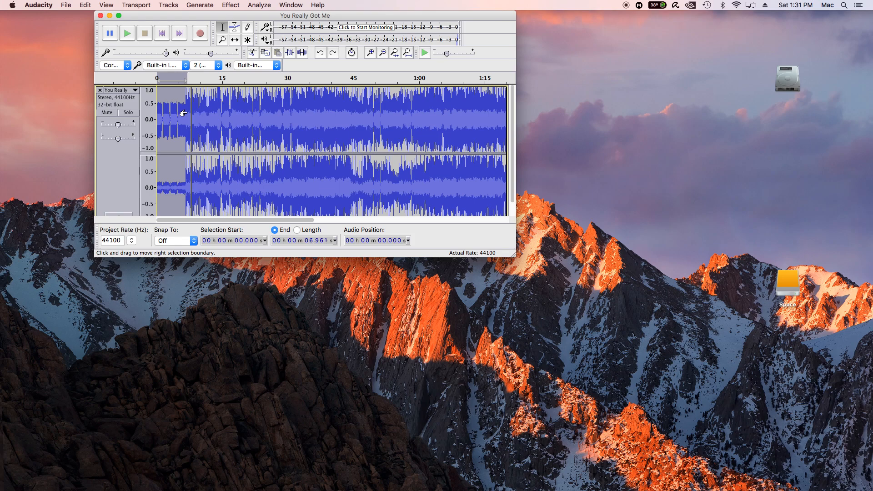
scroll(184, 113, down, 1)
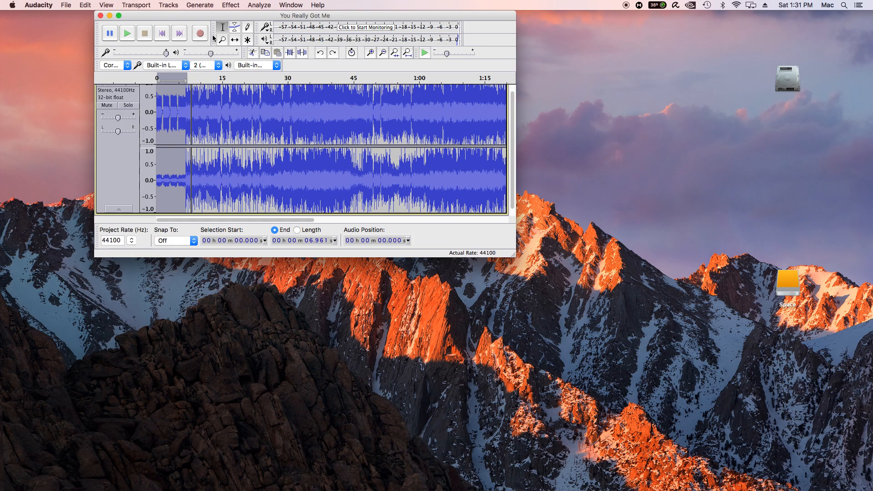
click(87, 5)
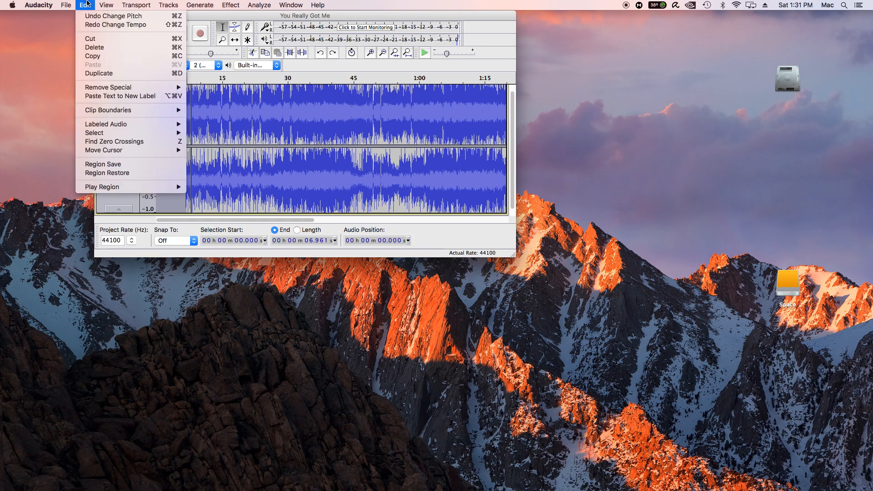
mouse_move(231, 5)
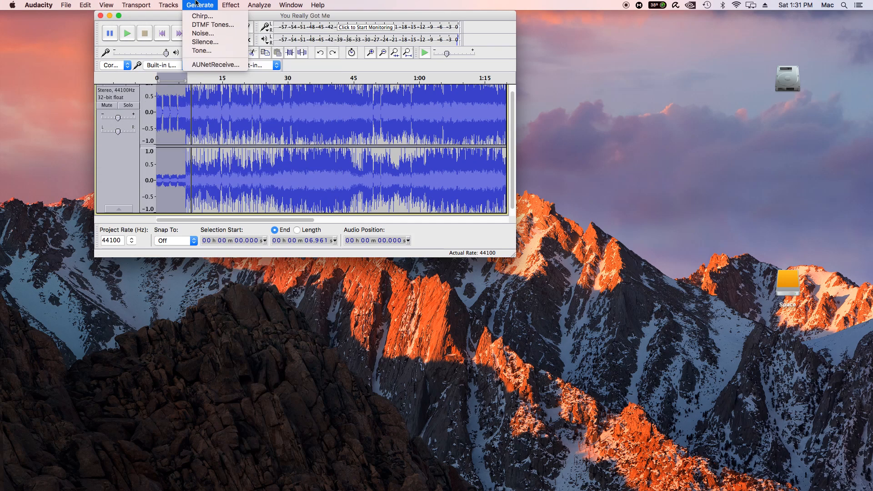
mouse_move(91, 5)
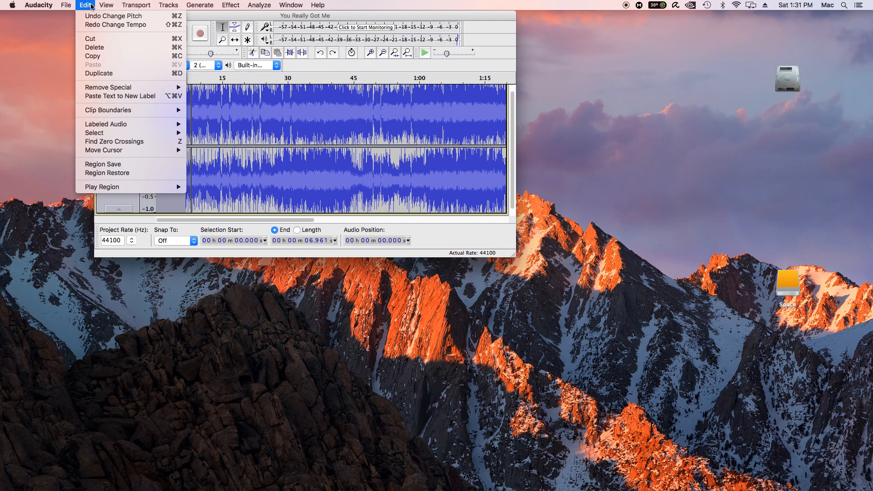
click(31, 96)
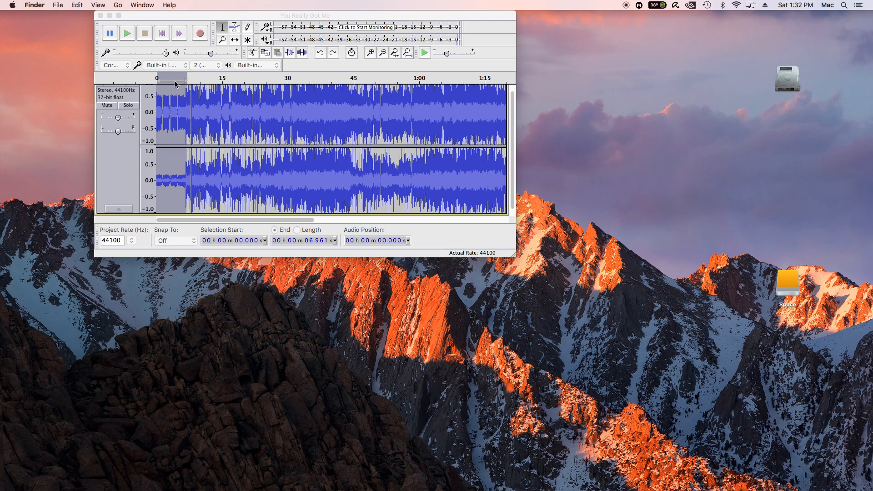
key(super+space)
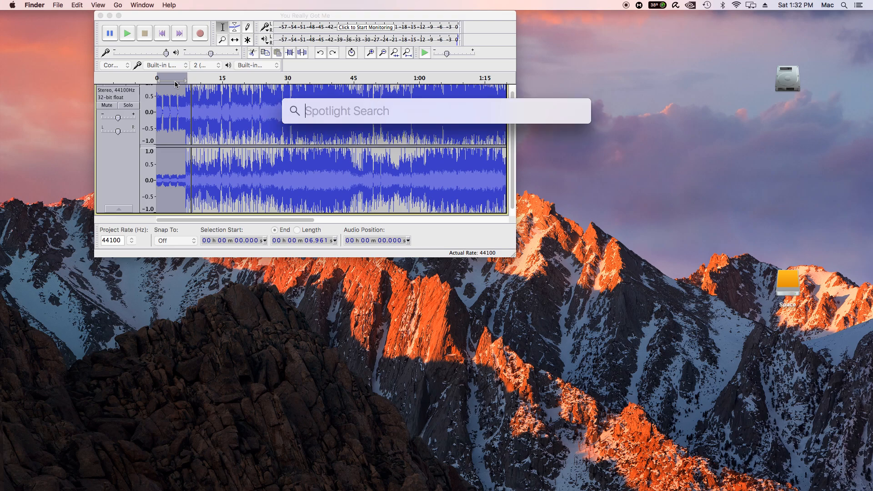
click(215, 18)
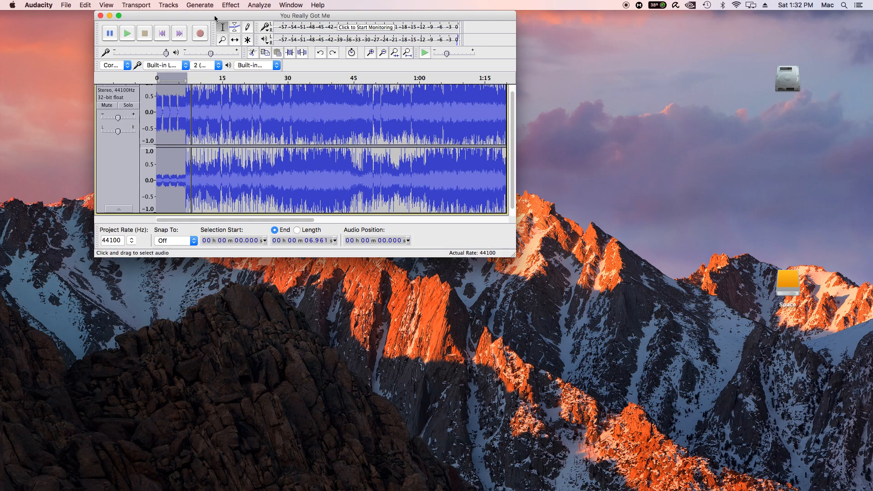
Play the selected intro as a continuous loop, then stop playback
key(shift)
key(shift)
key(shift+space)
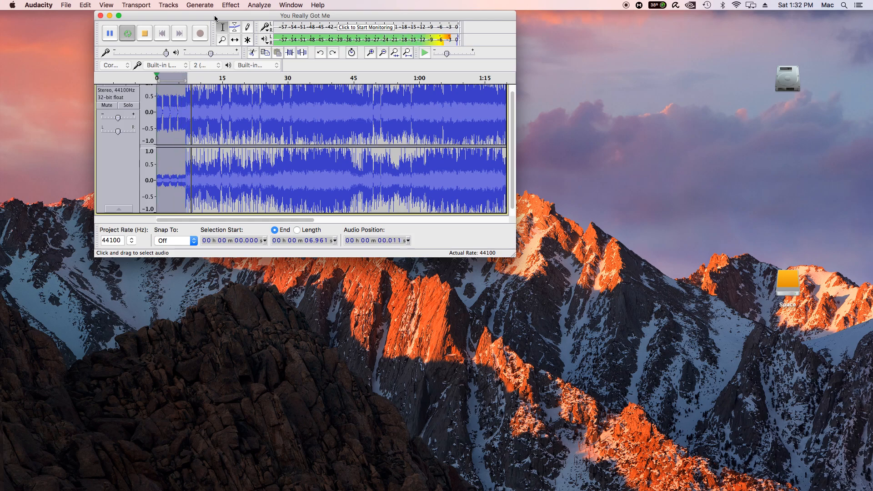
key(space)
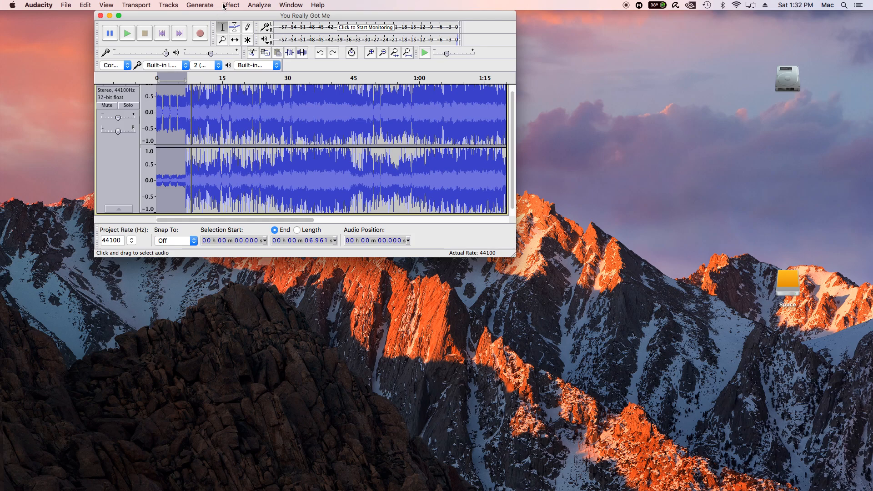
Apply Change Tempo with a percent change of -50 to the selected intro
click(225, 6)
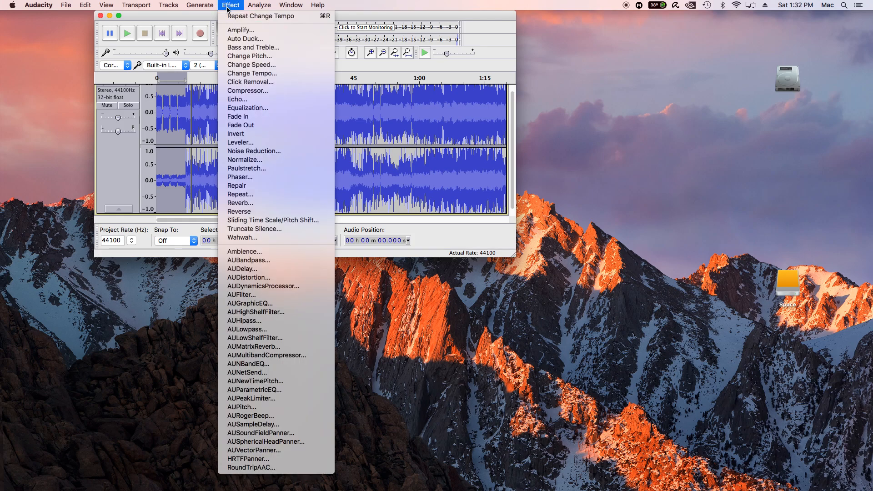
click(273, 73)
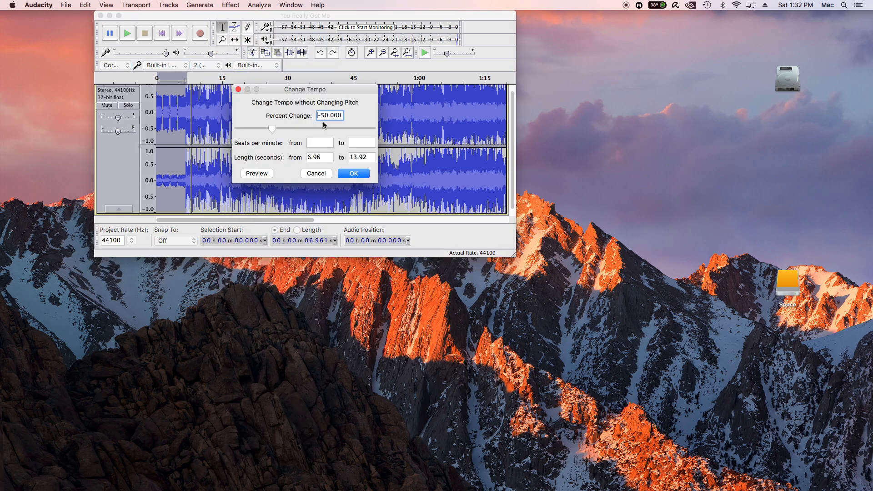
click(355, 176)
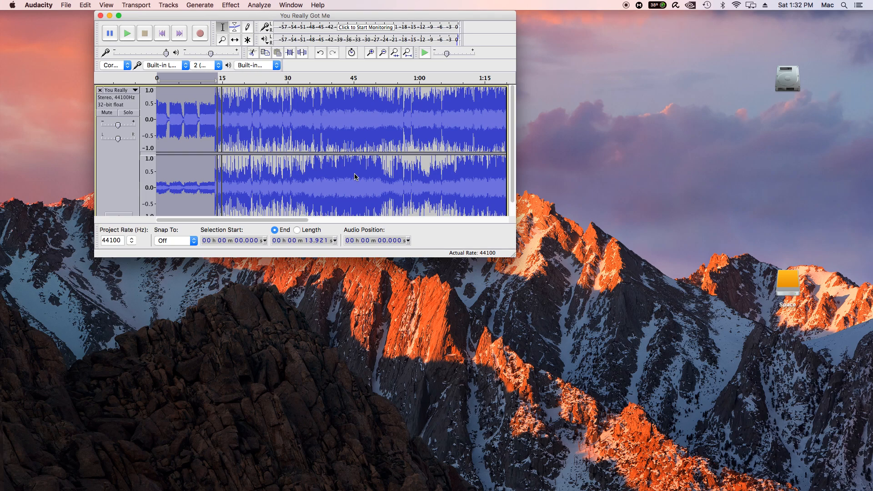
Play the slowed intro selection once, loop it continuously, stop playback, and shift the project window slightly aside
key(space)
key(shift)
key(shift+space)
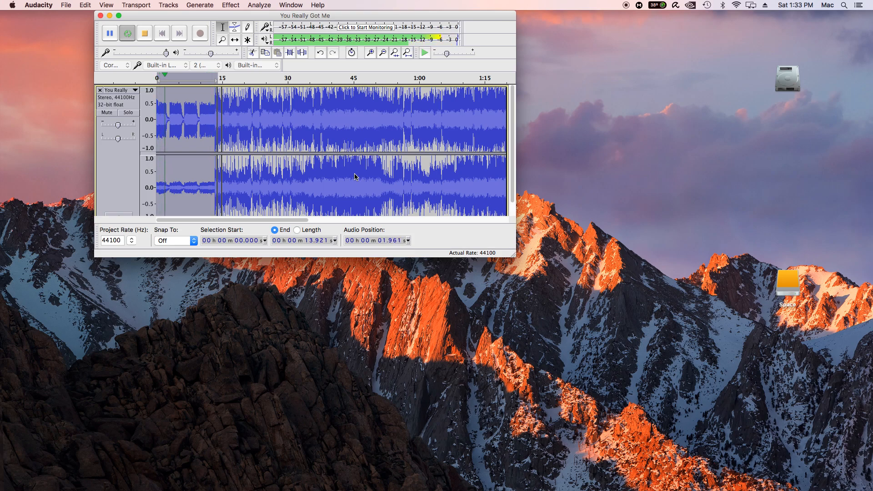
key(space)
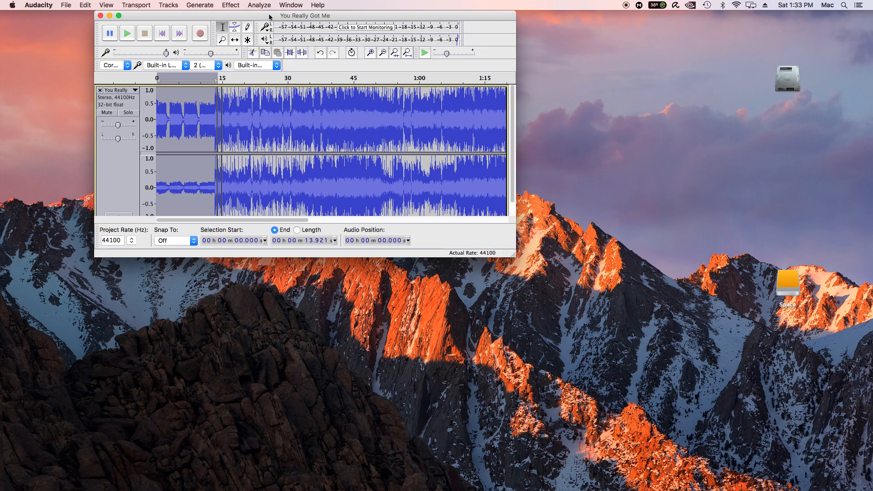
drag(264, 17, 234, 16)
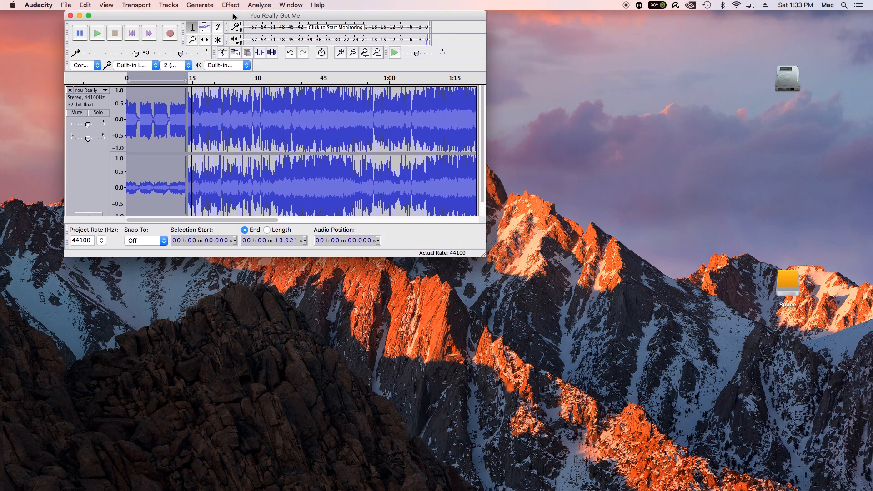